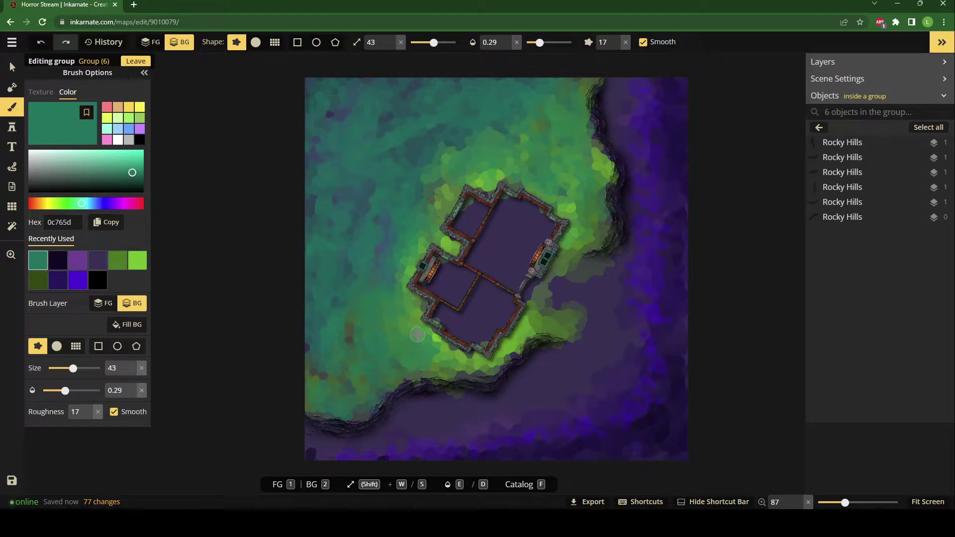
Step: Darken the brush colour to green 105545 and paint it over the grass around the house and into the gap between the cliffs
left_click_drag(126, 189, 123, 178)
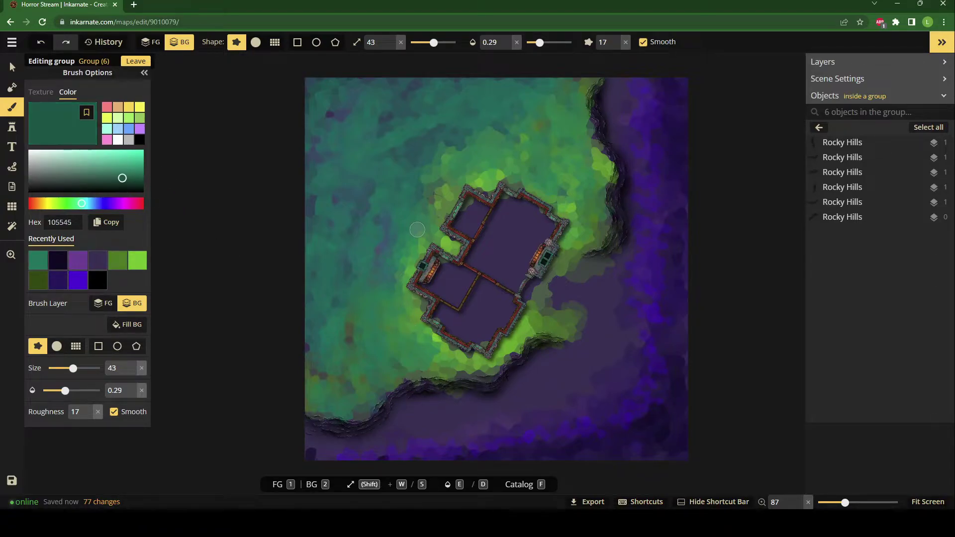
mouse_move(380, 211)
left_mouse_down()
mouse_move(340, 232)
mouse_move(334, 219)
mouse_move(372, 177)
mouse_move(501, 112)
mouse_move(518, 84)
mouse_move(462, 102)
mouse_move(578, 80)
mouse_move(475, 121)
mouse_move(454, 162)
mouse_move(401, 206)
mouse_move(406, 218)
mouse_move(439, 202)
mouse_move(434, 184)
mouse_move(387, 237)
mouse_move(366, 329)
left_mouse_up()
mouse_move(358, 287)
left_mouse_down()
mouse_move(296, 375)
mouse_move(325, 375)
mouse_move(339, 393)
mouse_move(314, 409)
mouse_move(358, 411)
left_mouse_up()
mouse_move(396, 366)
left_mouse_down()
mouse_move(482, 377)
mouse_move(427, 344)
mouse_move(463, 335)
mouse_move(507, 356)
mouse_move(555, 305)
mouse_move(539, 334)
mouse_move(562, 294)
mouse_move(538, 300)
left_mouse_up()
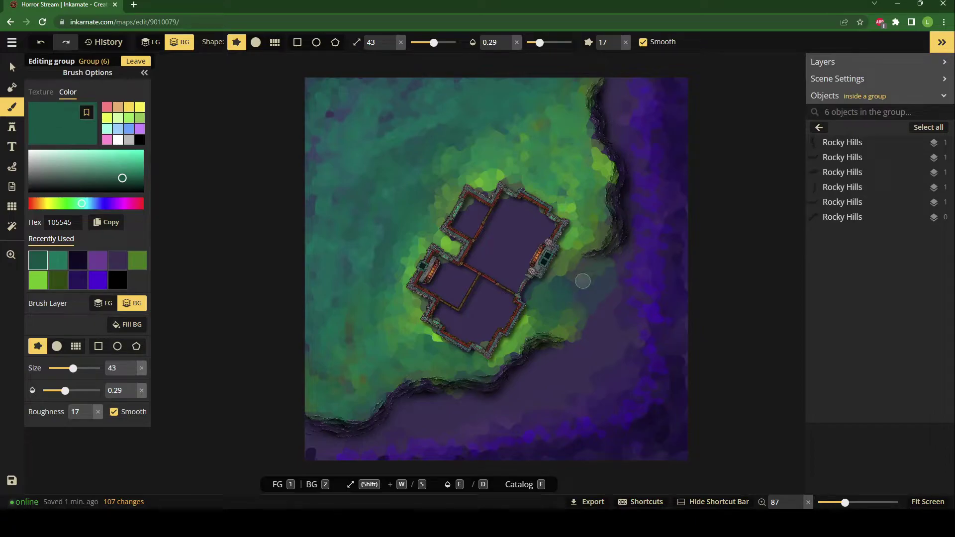
mouse_move(602, 285)
left_mouse_down()
mouse_move(580, 312)
mouse_move(580, 285)
mouse_move(567, 305)
left_mouse_up()
mouse_move(416, 162)
left_mouse_down()
mouse_move(390, 165)
mouse_move(381, 142)
mouse_move(312, 197)
mouse_move(334, 96)
mouse_move(299, 109)
mouse_move(319, 111)
left_mouse_up()
Step: Paint lighter 29ab8d patches across the grass west of the house and tone them down with 105545
left_click(116, 164)
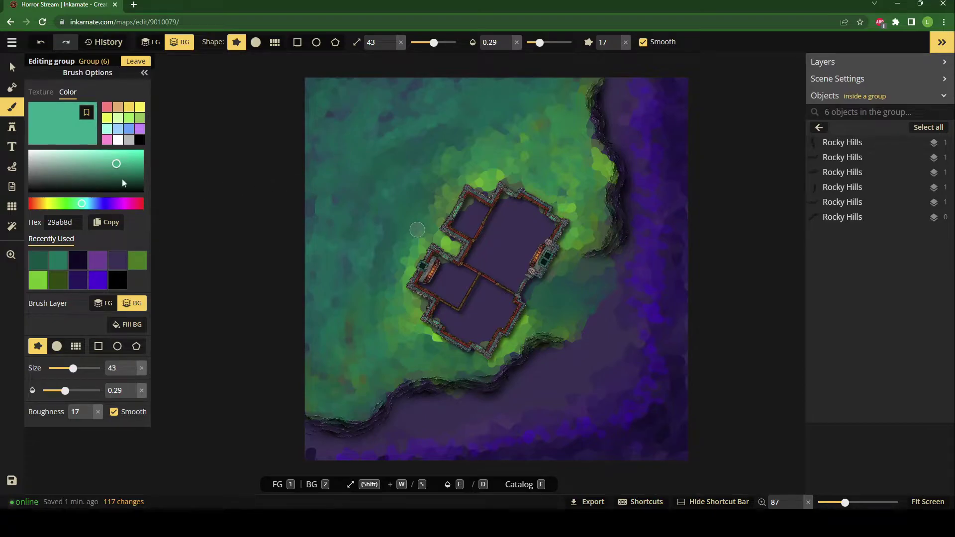
mouse_move(316, 171)
left_mouse_down()
mouse_move(370, 146)
mouse_move(386, 170)
mouse_move(465, 89)
mouse_move(485, 127)
mouse_move(515, 75)
mouse_move(536, 98)
mouse_move(557, 76)
mouse_move(471, 117)
mouse_move(445, 121)
mouse_move(477, 112)
mouse_move(433, 98)
mouse_move(418, 106)
mouse_move(359, 188)
mouse_move(364, 205)
mouse_move(440, 196)
mouse_move(346, 280)
mouse_move(306, 240)
mouse_move(322, 209)
mouse_move(356, 224)
mouse_move(332, 278)
mouse_move(366, 285)
mouse_move(386, 265)
mouse_move(312, 317)
mouse_move(374, 303)
mouse_move(306, 300)
mouse_move(360, 193)
left_mouse_up()
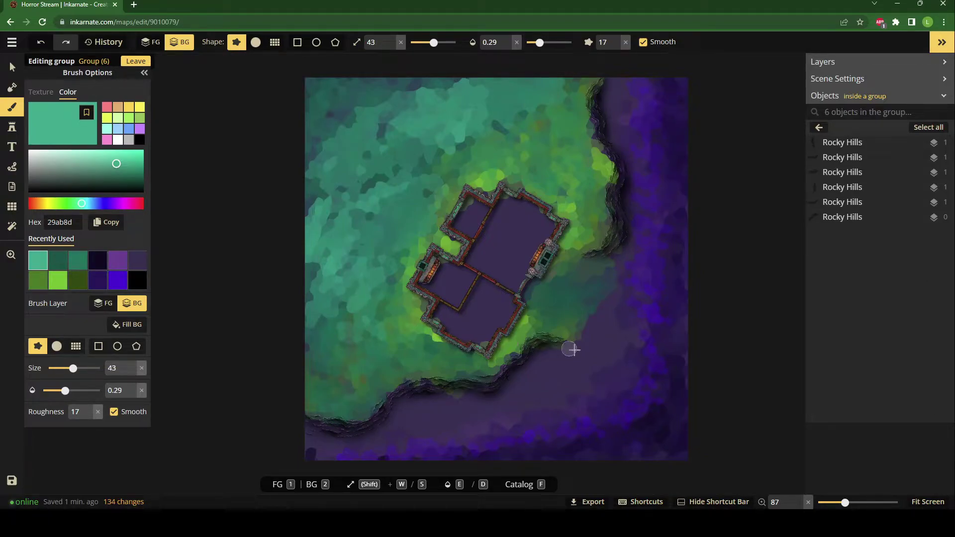
left_click(58, 264)
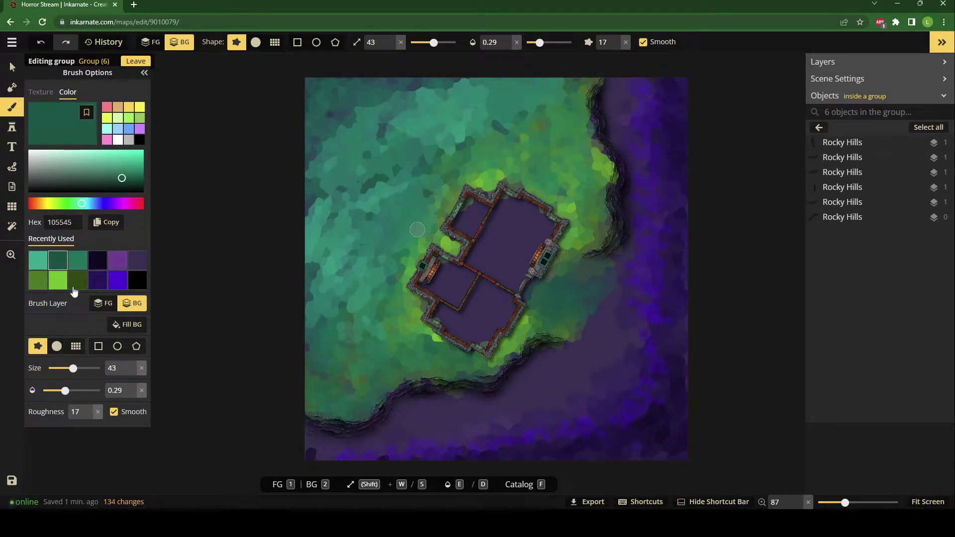
mouse_move(347, 238)
left_mouse_down()
mouse_move(339, 260)
mouse_move(410, 215)
mouse_move(394, 250)
mouse_move(361, 197)
mouse_move(366, 129)
mouse_move(307, 133)
mouse_move(325, 80)
mouse_move(295, 107)
mouse_move(354, 84)
mouse_move(407, 110)
mouse_move(441, 98)
mouse_move(492, 128)
mouse_move(548, 104)
mouse_move(487, 97)
mouse_move(360, 214)
mouse_move(294, 248)
mouse_move(331, 318)
mouse_move(315, 383)
mouse_move(316, 353)
mouse_move(356, 389)
mouse_move(391, 287)
left_mouse_up()
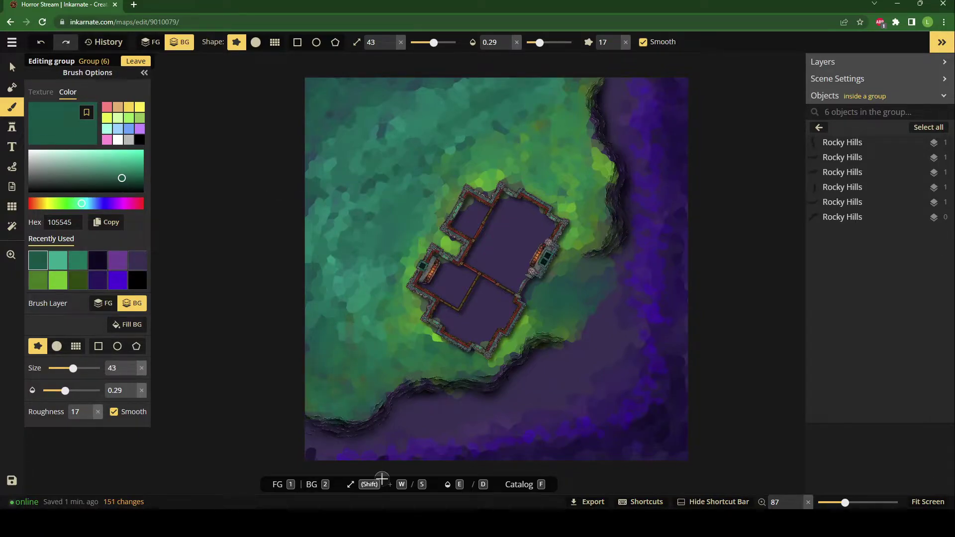
Step: Paint a muted grey-green 3f6159 patch on the ground in the cliff gap just east of the house
scroll(498, 415, "down", 2)
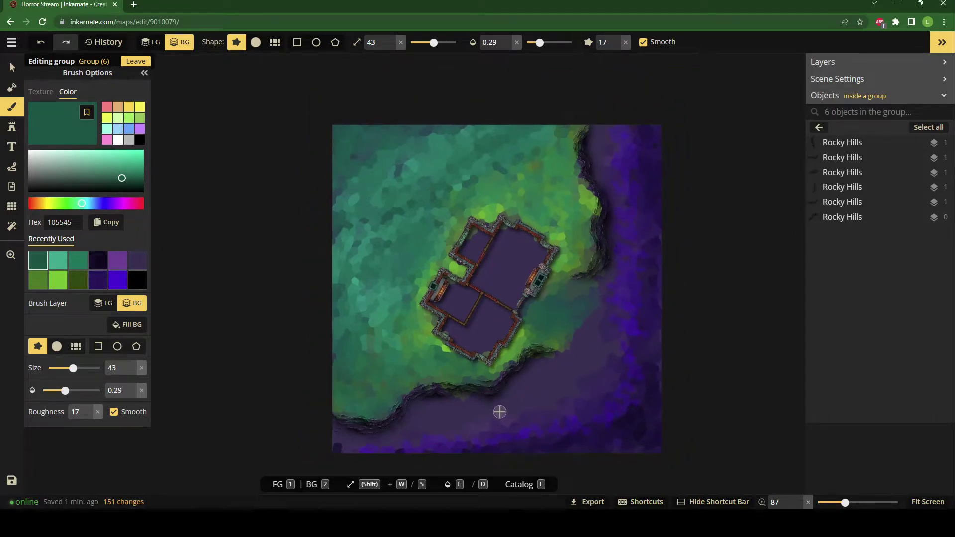
left_click(928, 501)
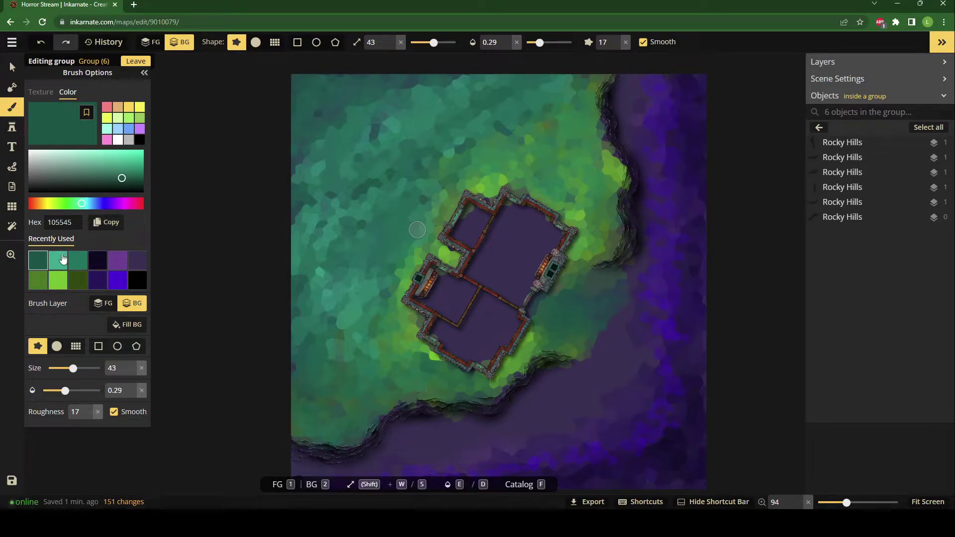
left_click_drag(110, 180, 71, 177)
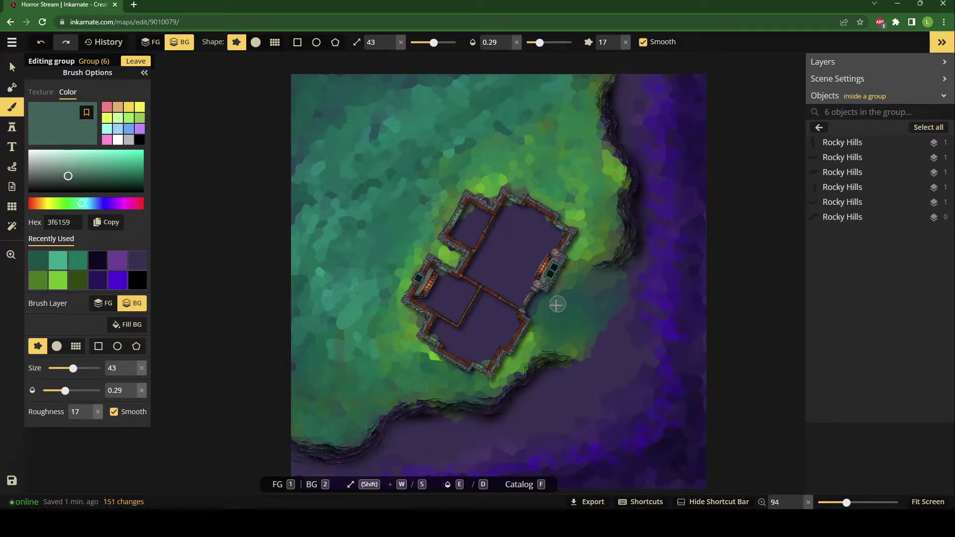
mouse_move(539, 313)
left_mouse_down()
mouse_move(545, 301)
mouse_move(571, 300)
mouse_move(582, 324)
mouse_move(549, 305)
mouse_move(599, 326)
mouse_move(594, 356)
mouse_move(604, 329)
mouse_move(572, 313)
left_mouse_up()
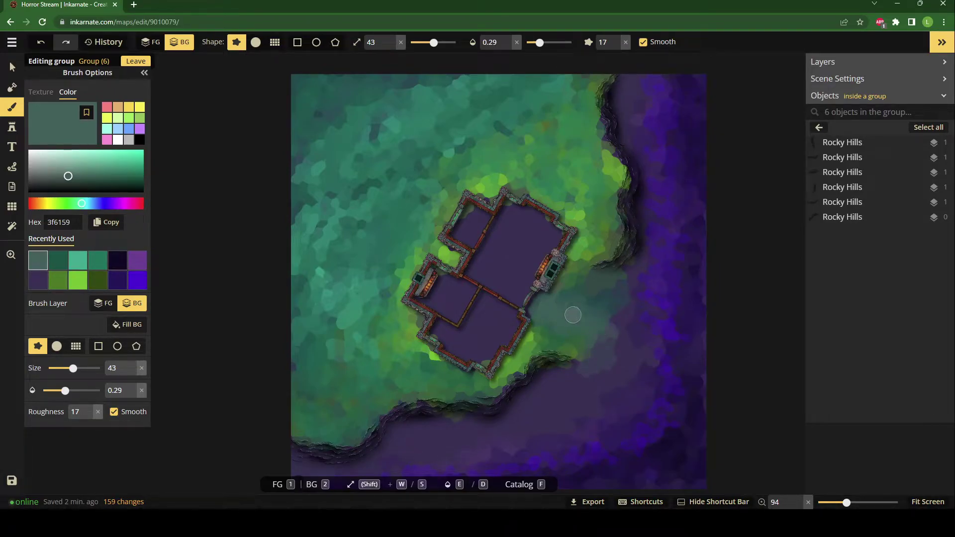
Step: Look through the Fantasy Battlemaps 2.0 texture catalog from Castle to Fey and return to colour painting
left_click(44, 94)
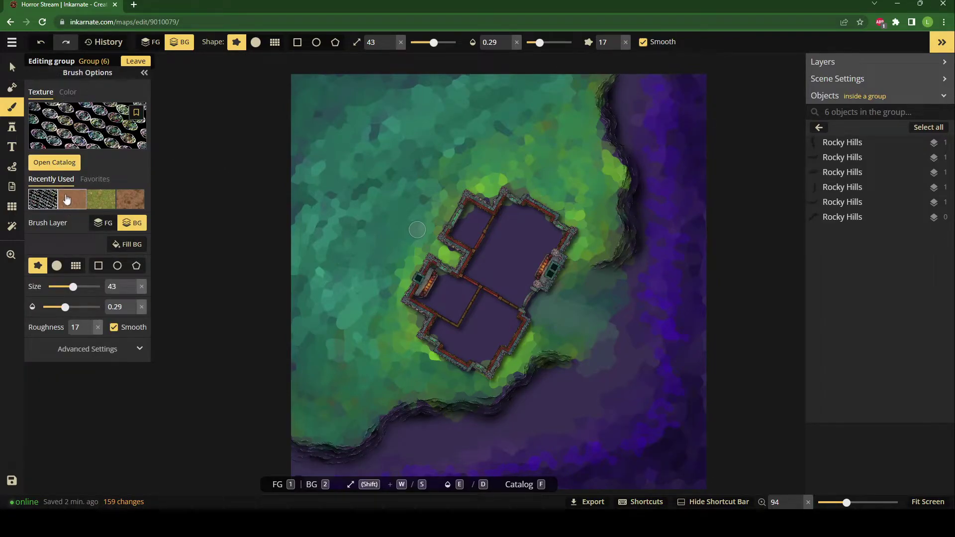
left_click(61, 166)
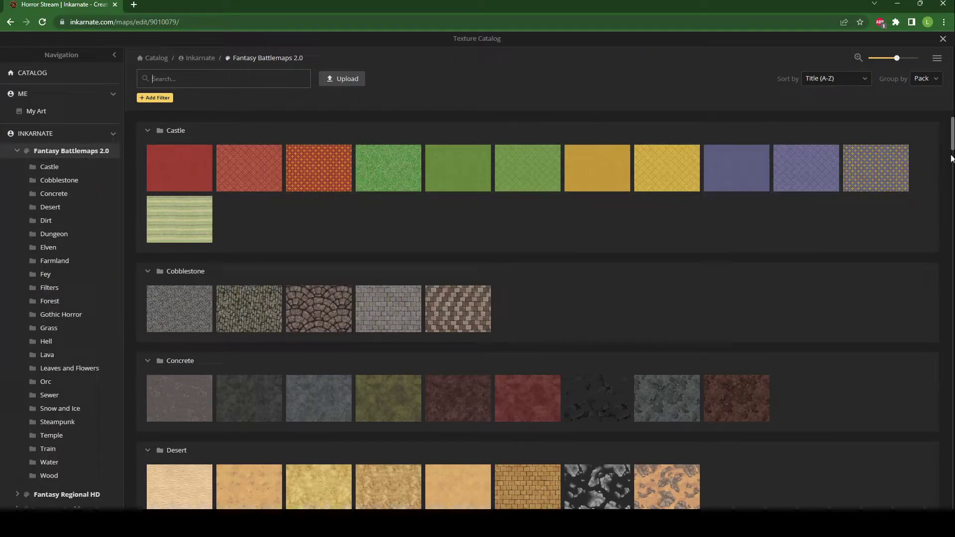
scroll(537, 313, "down", 9)
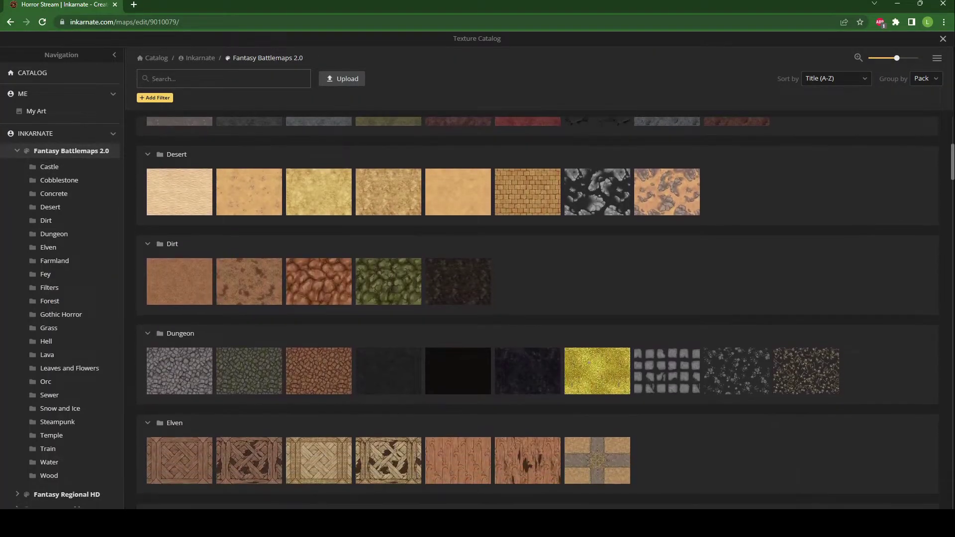
scroll(538, 314, "down", 3)
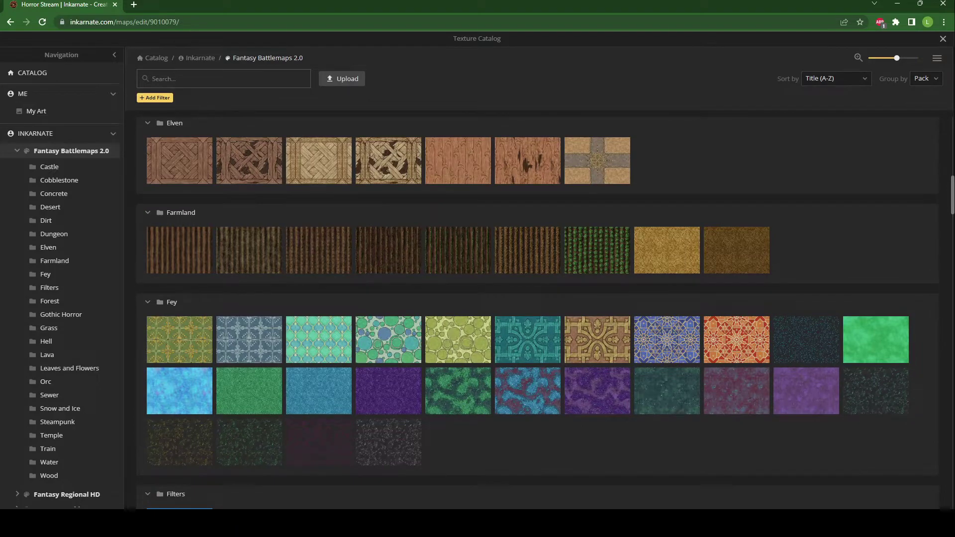
scroll(538, 313, "up", 11)
scroll(537, 313, "up", 1)
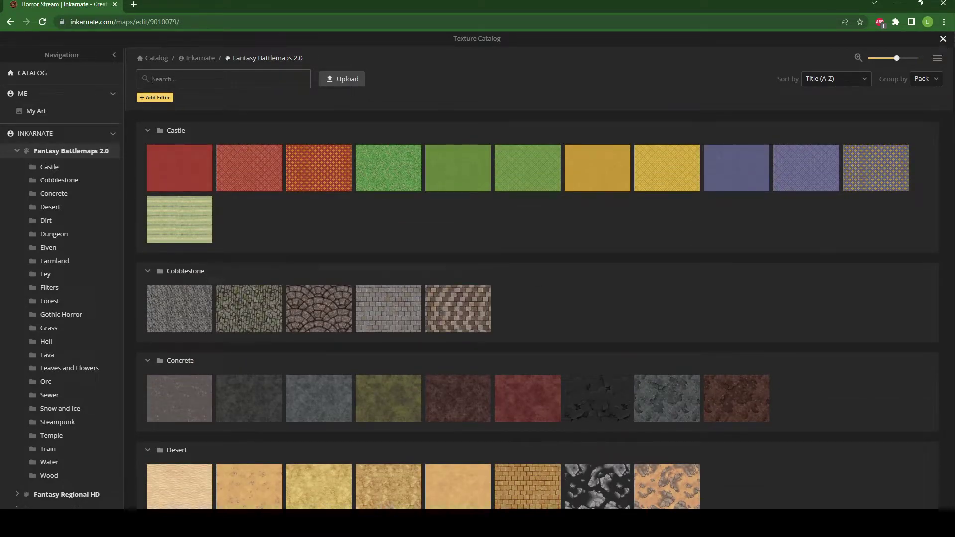
left_click(942, 38)
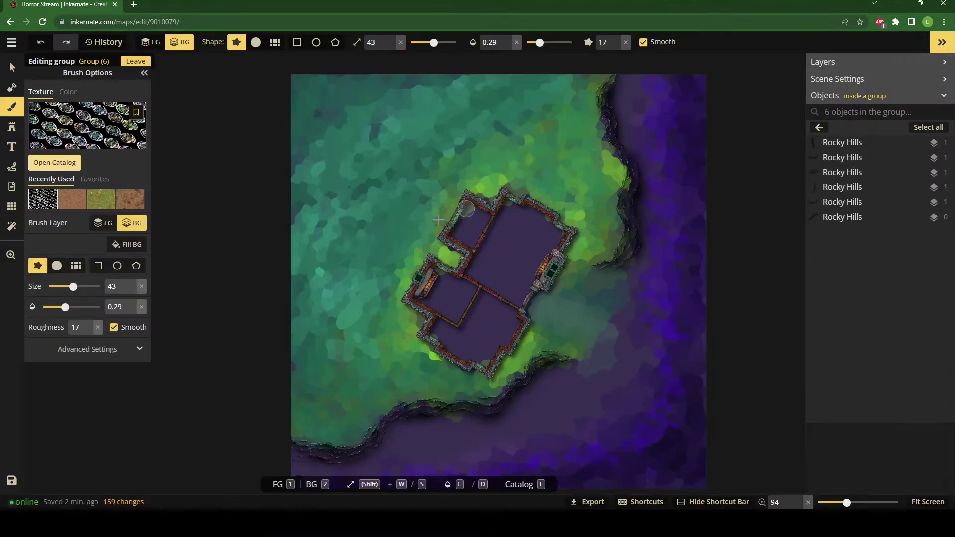
left_click(67, 92)
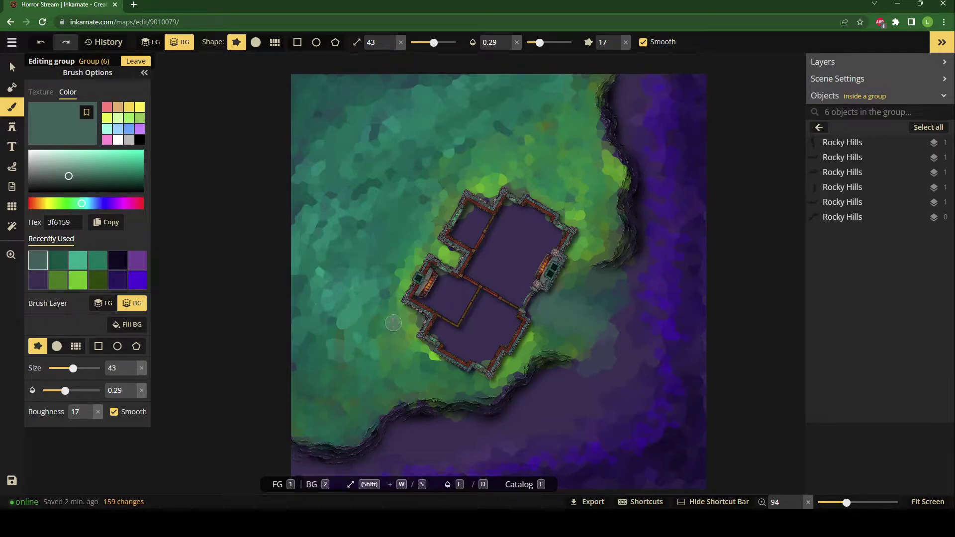
mouse_move(376, 350)
left_mouse_down()
mouse_move(306, 395)
mouse_move(300, 292)
mouse_move(316, 143)
mouse_move(302, 97)
mouse_move(383, 90)
left_mouse_up()
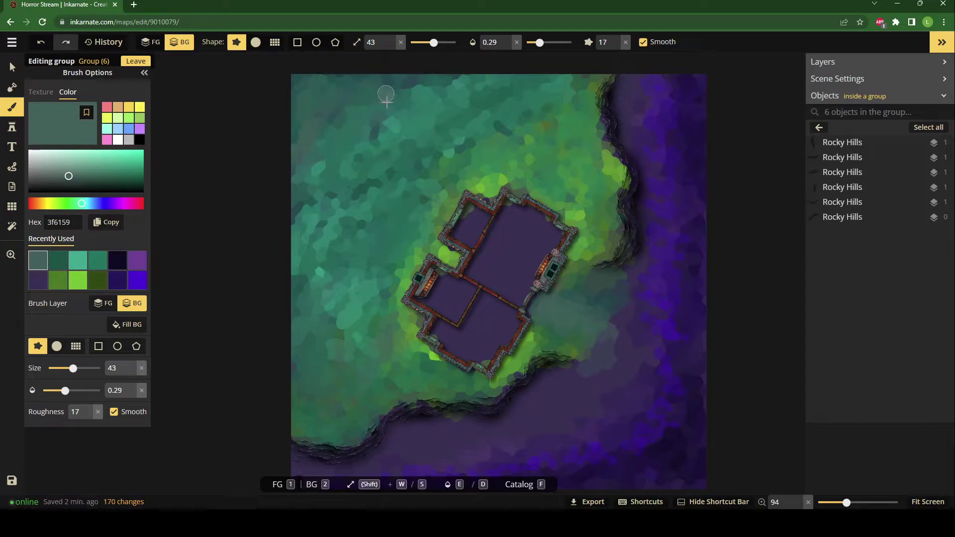
key("ctrl+z")
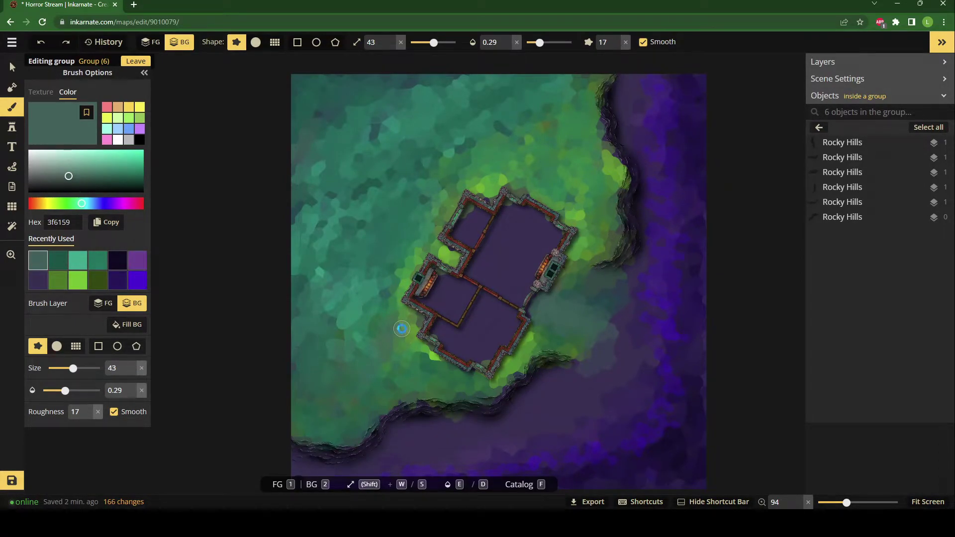
key("ctrl+z")
key("ctrl+y")
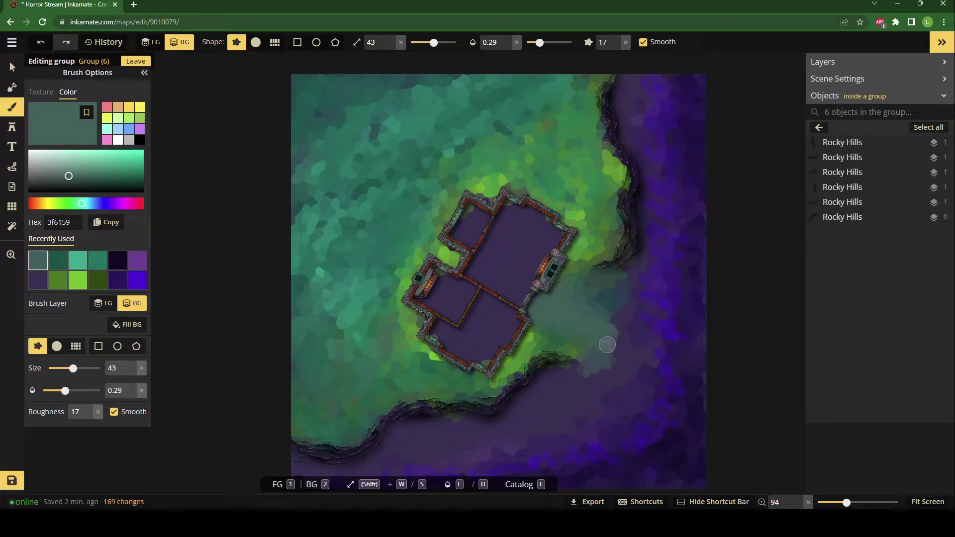
Step: Fill the cliff gap east of the house with grey-green 3f6159, blending in 29ab8d highlights near the cliff ends
mouse_move(598, 288)
left_mouse_down()
mouse_move(622, 279)
mouse_move(621, 293)
mouse_move(631, 266)
mouse_move(615, 325)
mouse_move(625, 312)
mouse_move(574, 356)
mouse_move(580, 342)
mouse_move(582, 383)
mouse_move(616, 342)
mouse_move(628, 257)
mouse_move(556, 363)
left_mouse_up()
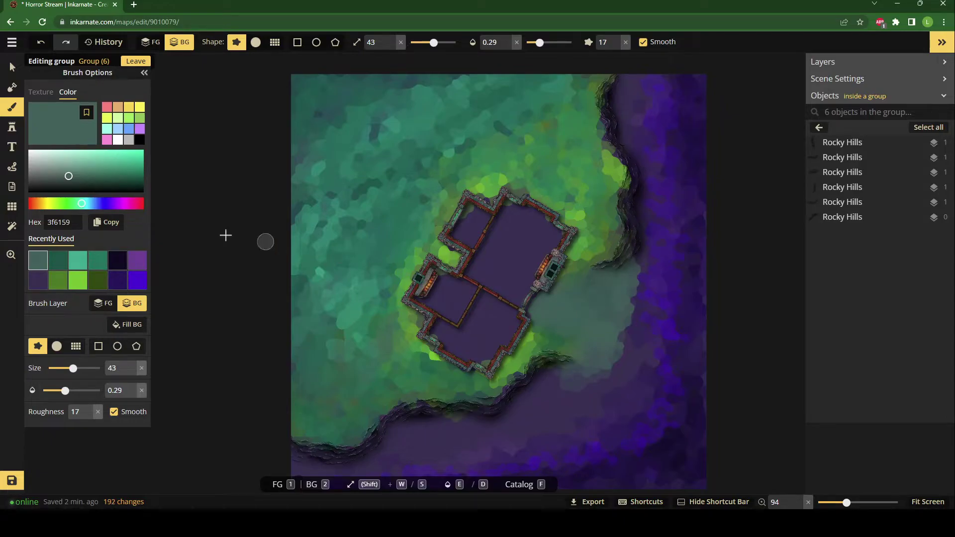
left_click(129, 165)
left_click(76, 264)
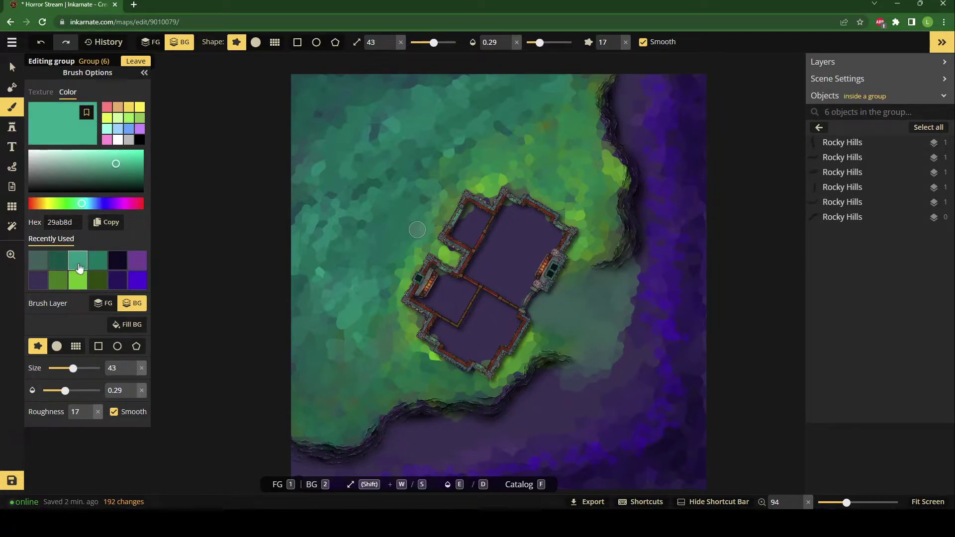
mouse_move(585, 316)
left_mouse_down()
mouse_move(581, 269)
mouse_move(570, 282)
mouse_move(593, 265)
mouse_move(631, 263)
mouse_move(602, 239)
left_mouse_up()
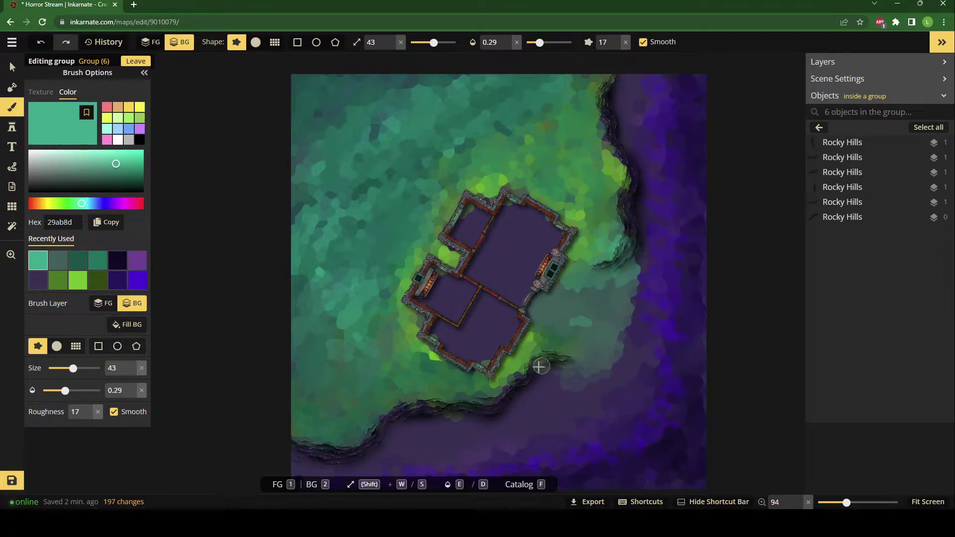
left_click_drag(579, 360, 538, 358)
left_click(59, 250)
mouse_move(524, 321)
left_mouse_down()
mouse_move(638, 324)
mouse_move(626, 341)
mouse_move(630, 324)
mouse_move(599, 340)
left_mouse_up()
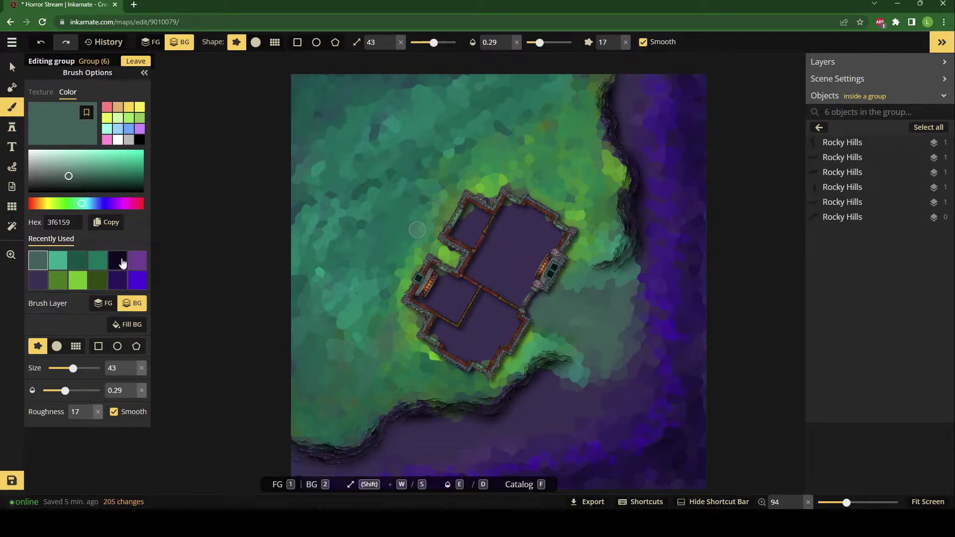
Step: Set the brush to dark purple 383052 at size 95 and paint along the foot of the eastern and southern cliffs
left_click(118, 263)
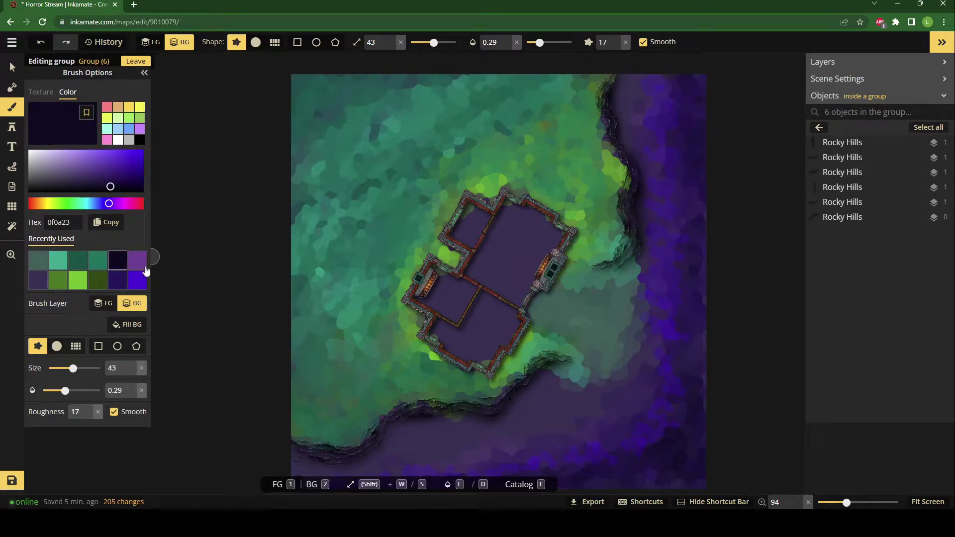
left_click(38, 280)
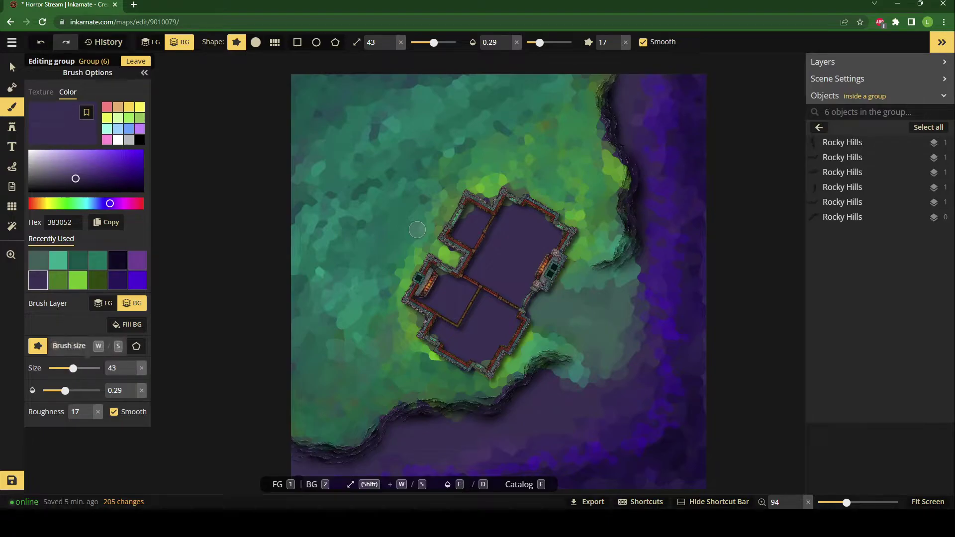
key("shift")
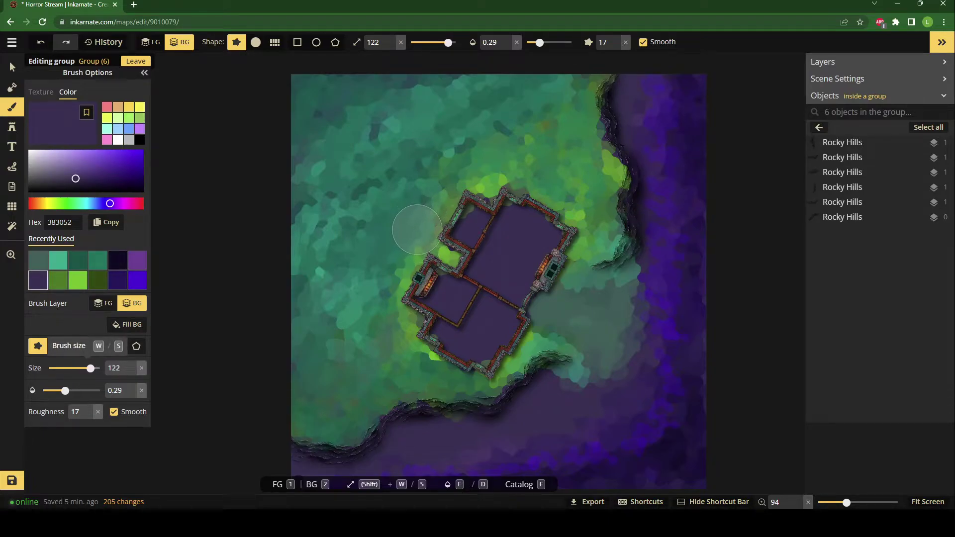
left_click(631, 82)
left_click(634, 91)
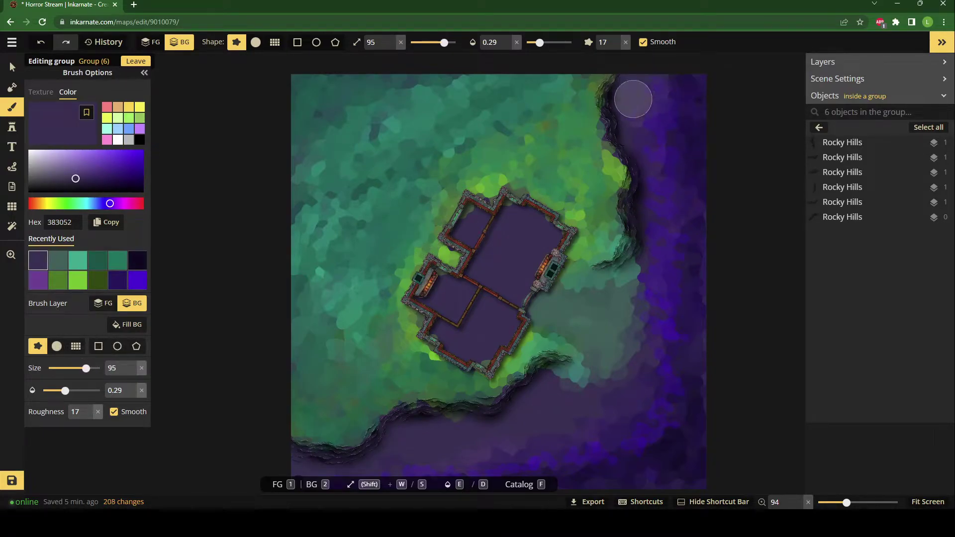
left_click(636, 108)
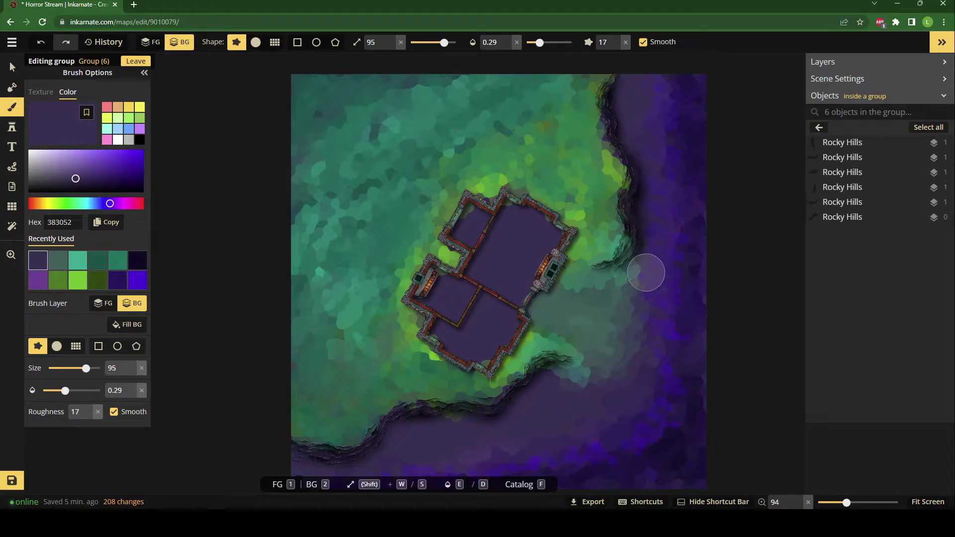
mouse_move(482, 437)
left_mouse_down()
mouse_move(441, 429)
mouse_move(482, 418)
mouse_move(436, 450)
mouse_move(554, 390)
left_mouse_up()
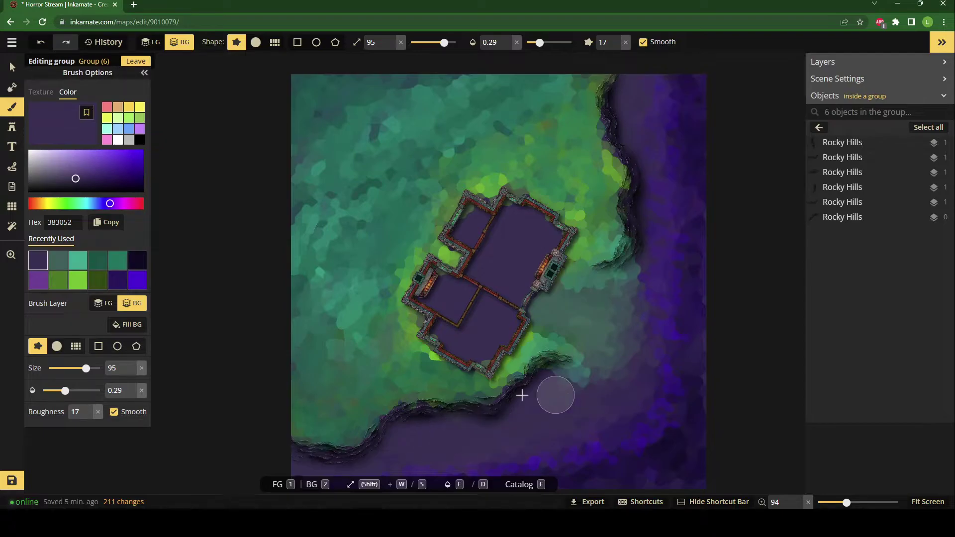
Step: Set the brush to purple 6c4093 at size 24 and paint patches over the low ground in the map's southeast
left_click(42, 289)
left_click_drag(86, 368, 65, 368)
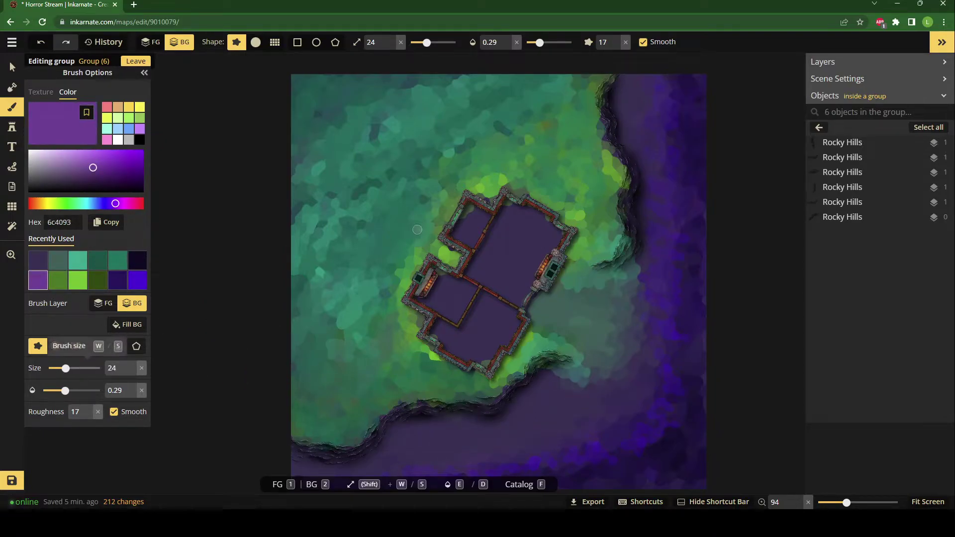
mouse_move(559, 447)
left_mouse_down()
mouse_move(565, 428)
mouse_move(605, 442)
mouse_move(606, 419)
mouse_move(623, 419)
mouse_move(651, 372)
left_mouse_up()
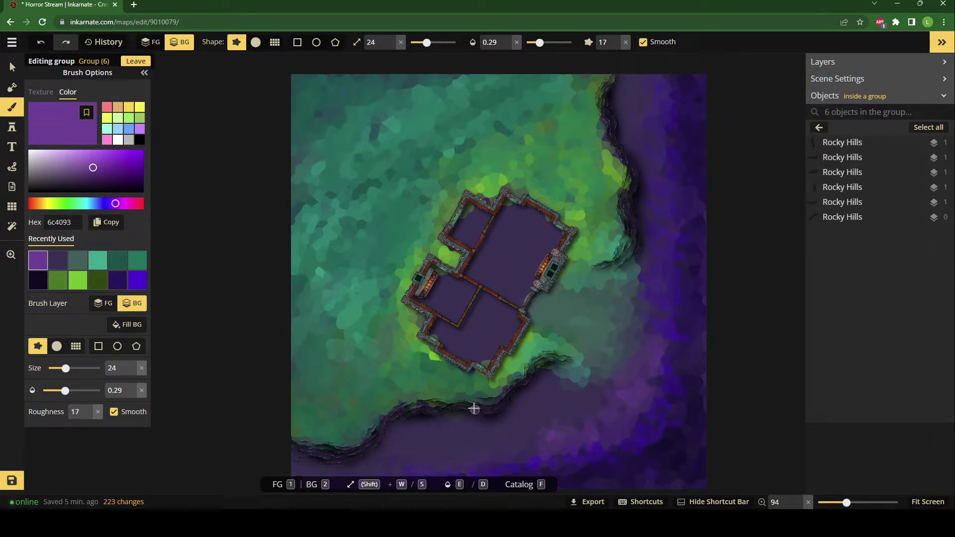
Step: Paint bright violet 3f11d4 patches along the purple band on the map's eastern and southeastern edges
left_click(928, 502)
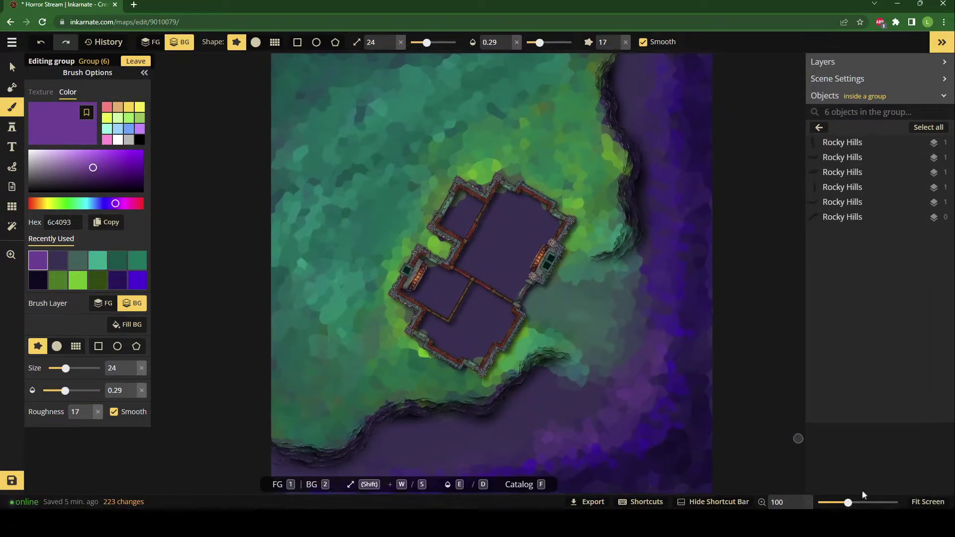
left_click(118, 280)
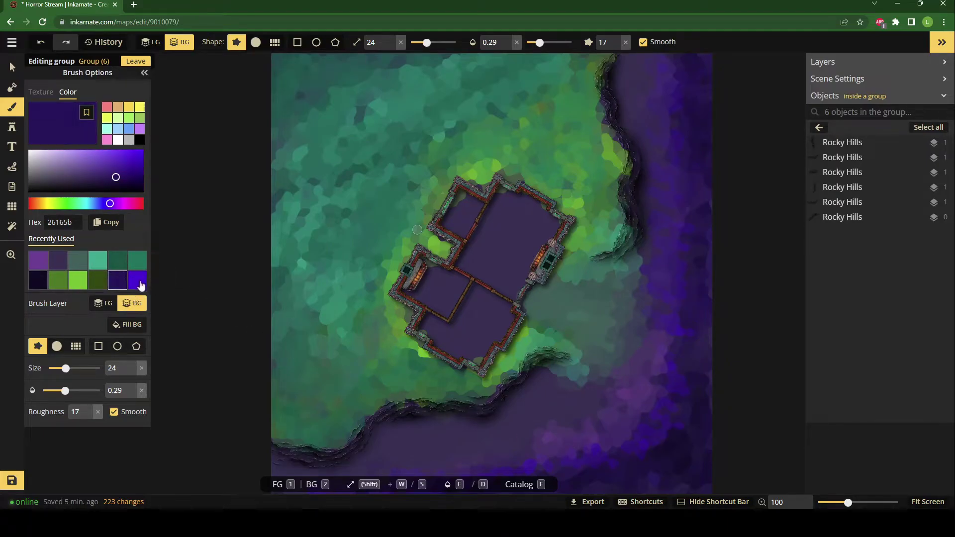
left_click(139, 281)
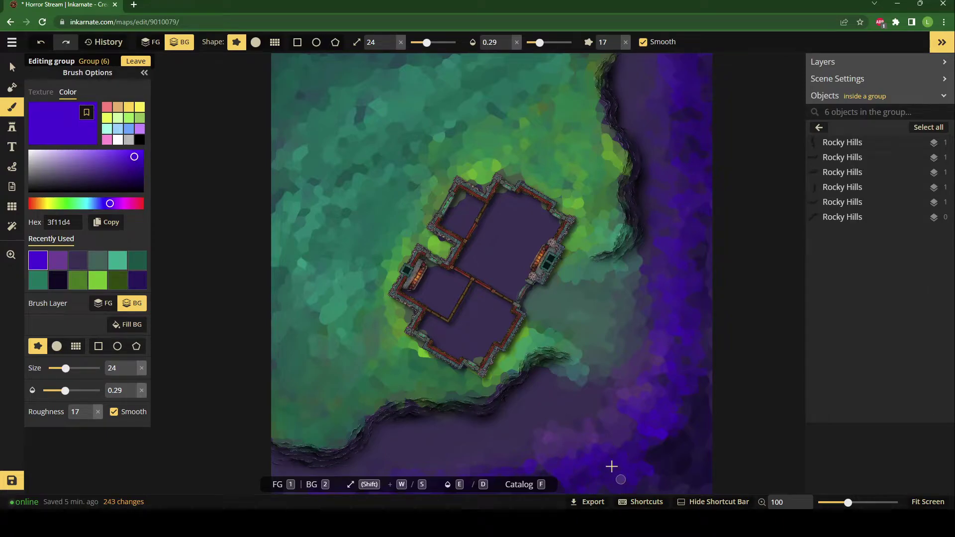
Step: Extend the violet 3f11d4 brushwork over the map's southeast corner and southern edge
mouse_move(626, 484)
left_mouse_down()
mouse_move(645, 465)
mouse_move(644, 435)
left_mouse_up()
left_click(653, 422)
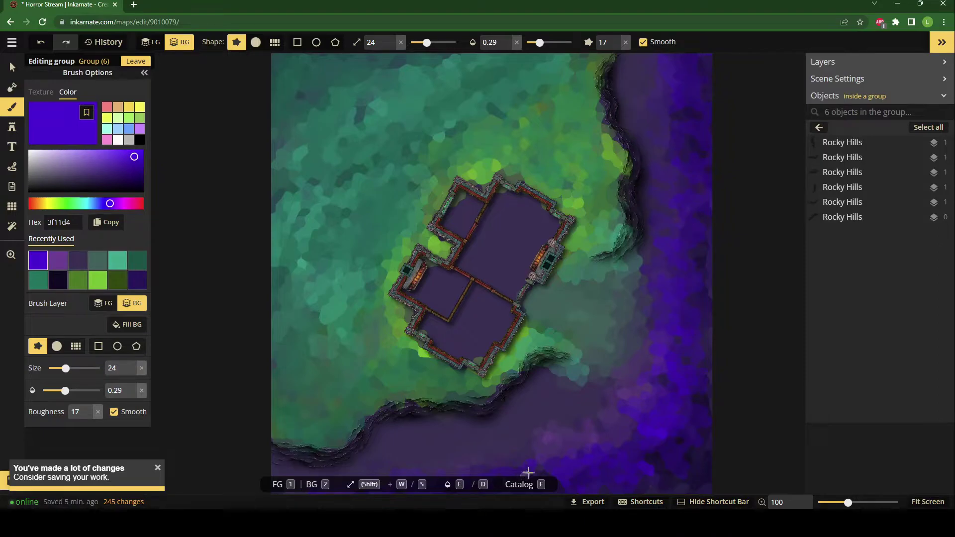
scroll(551, 431, "down", 5)
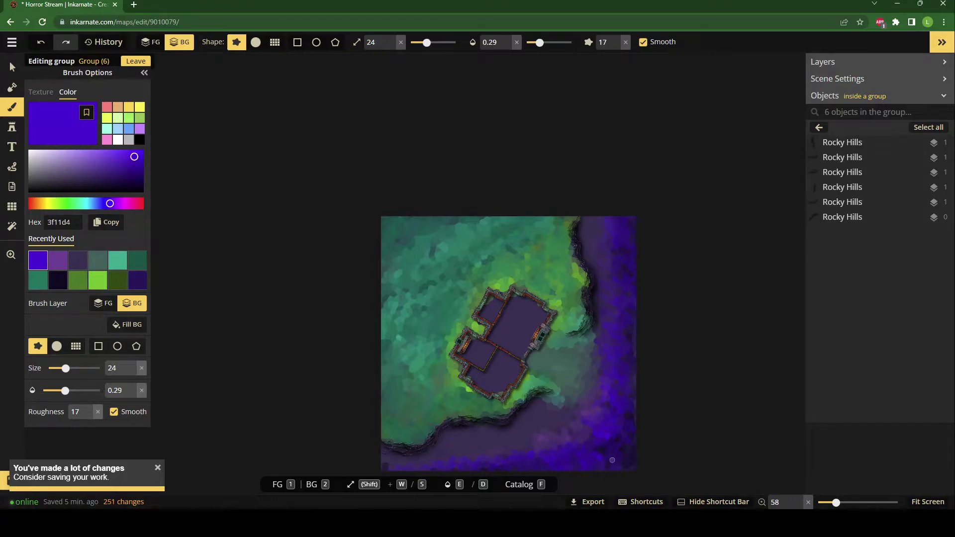
Step: Blend dark purple 383052 dabs into the southeast corner and purple 6c4093 patches along the southern and eastern low ground
left_click(78, 262)
left_click_drag(618, 457, 622, 449)
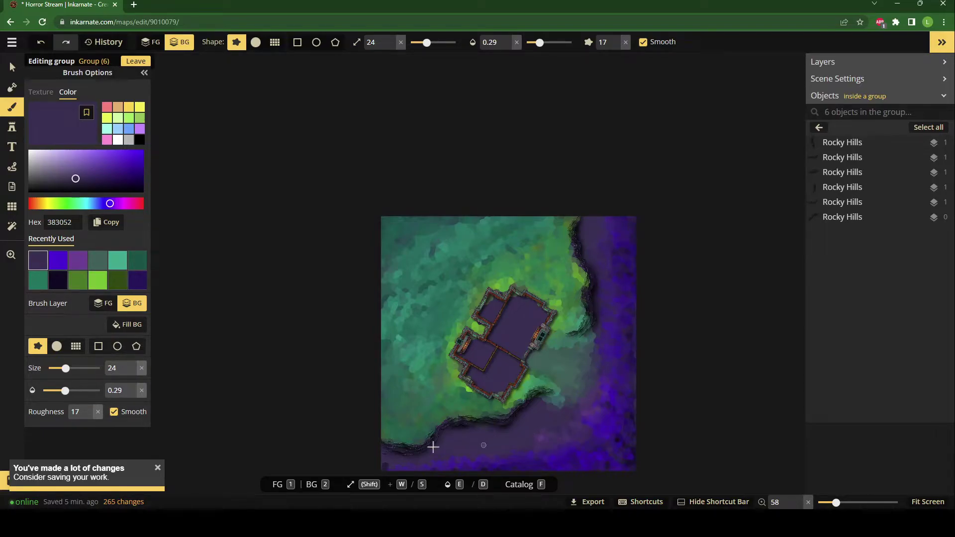
left_click(83, 256)
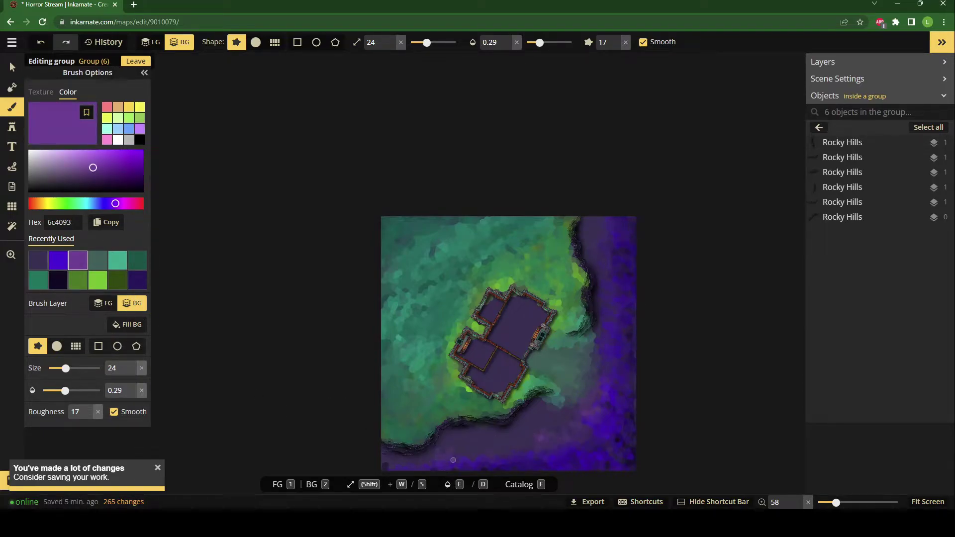
left_click_drag(452, 462, 484, 447)
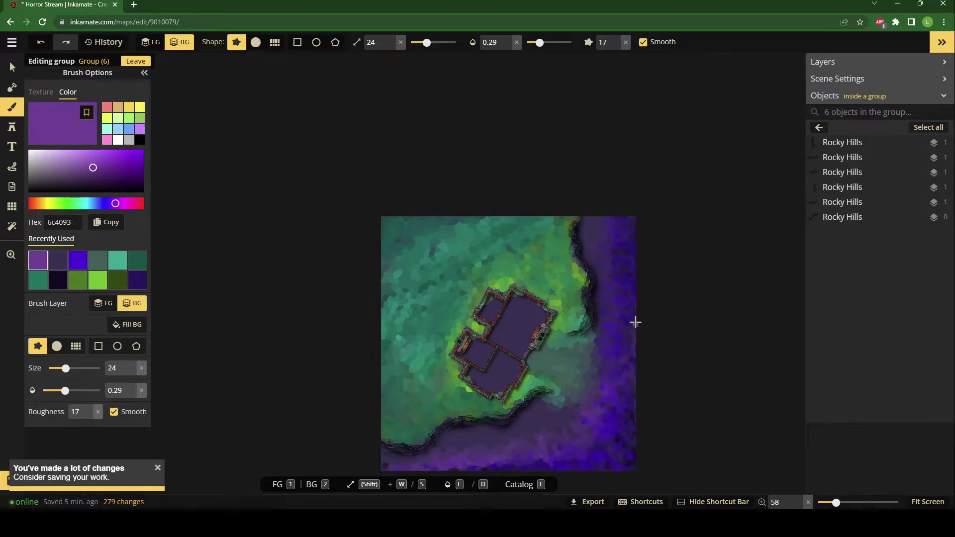
left_click_drag(636, 324, 617, 266)
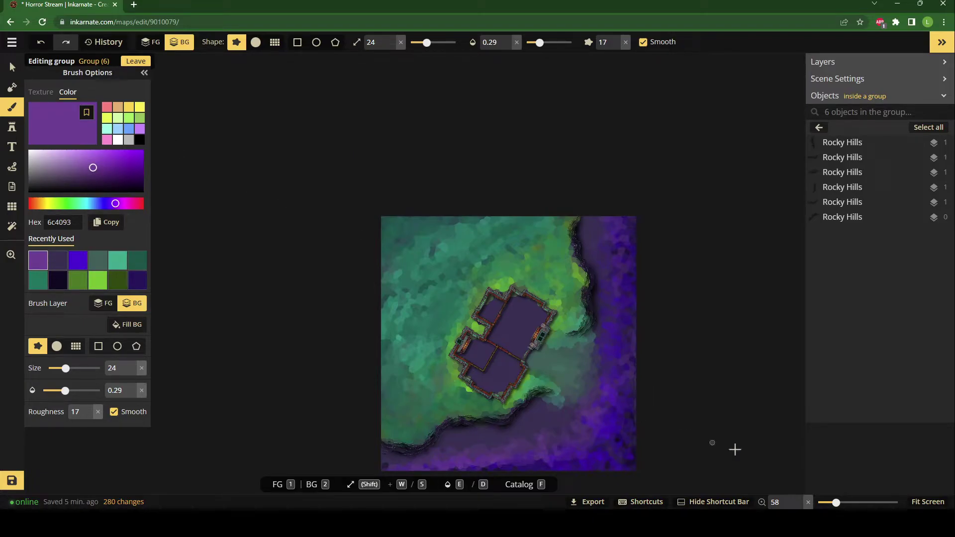
Step: Fit the whole scene in view and save the map
left_click(927, 502)
scroll(655, 390, "down", 1)
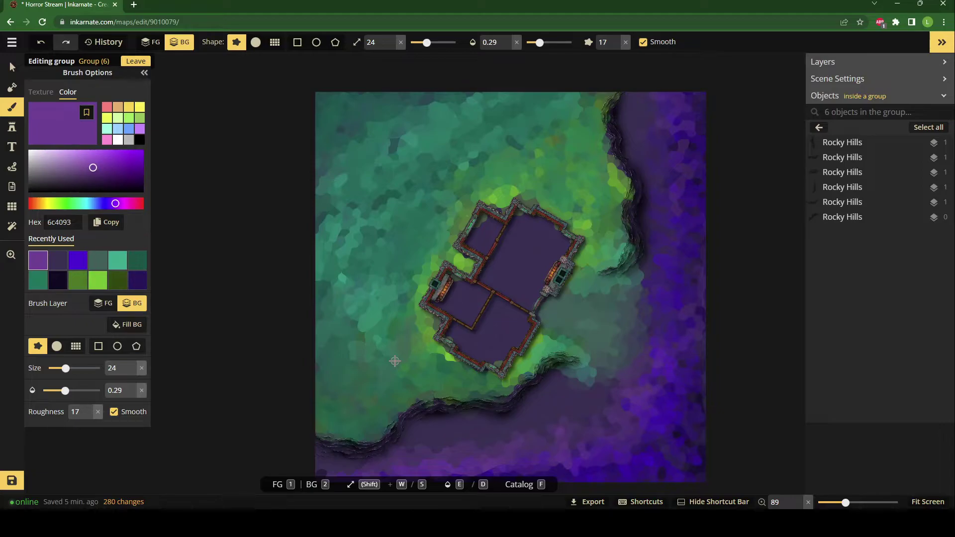
key("ctrl+s")
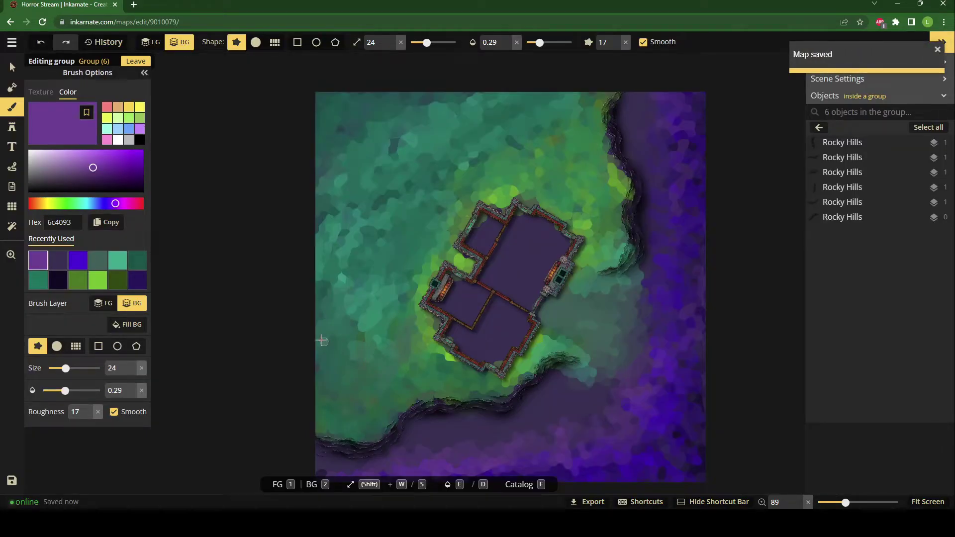
scroll(494, 381, "down", 1)
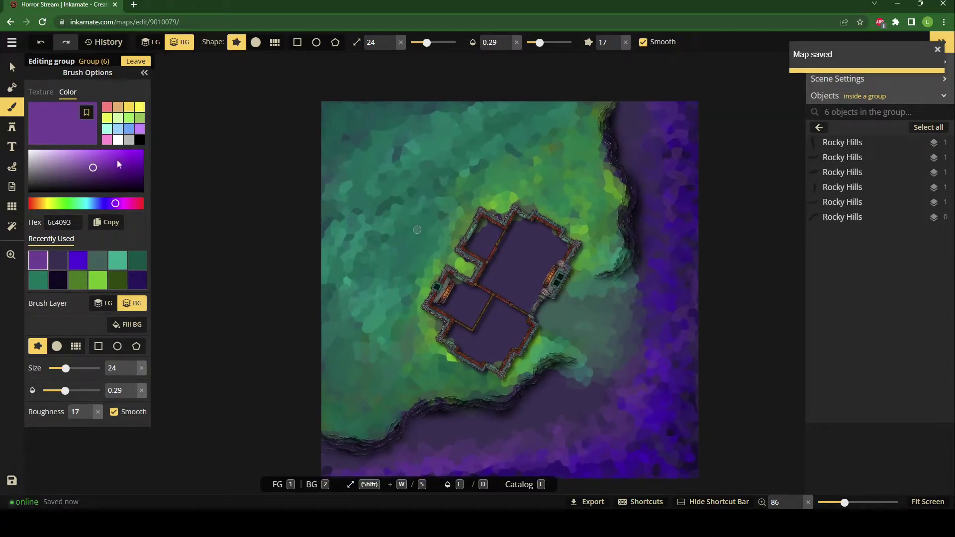
left_click(41, 92)
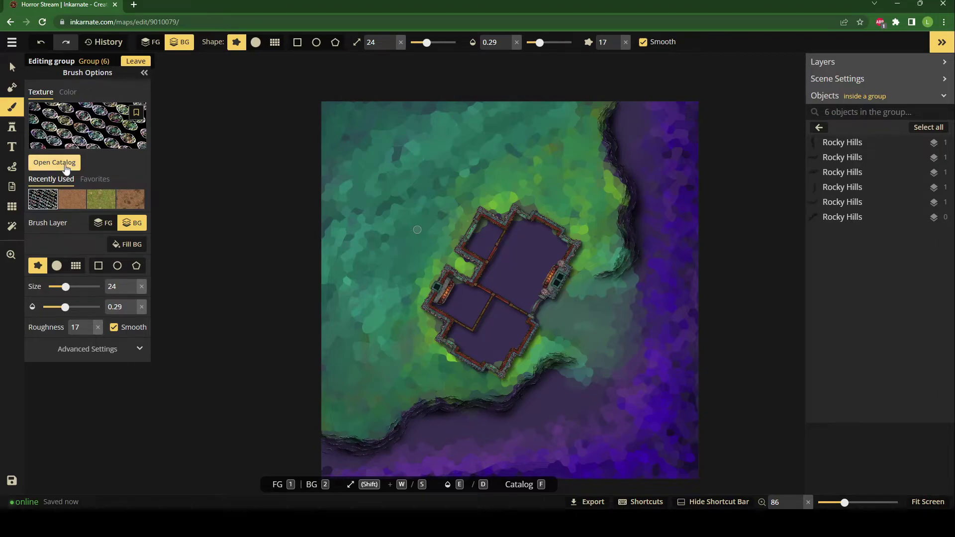
scroll(443, 362, "up", 1)
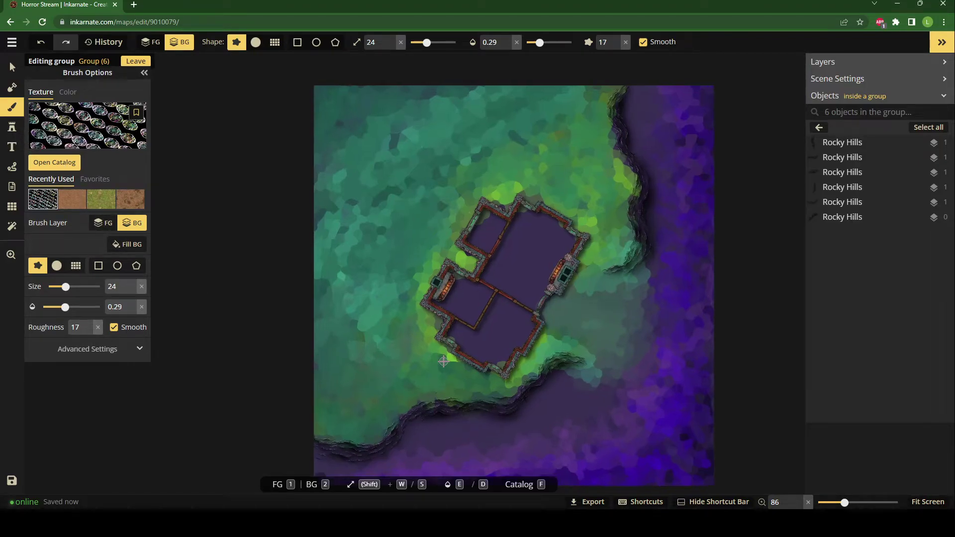
scroll(617, 305, "up", 4)
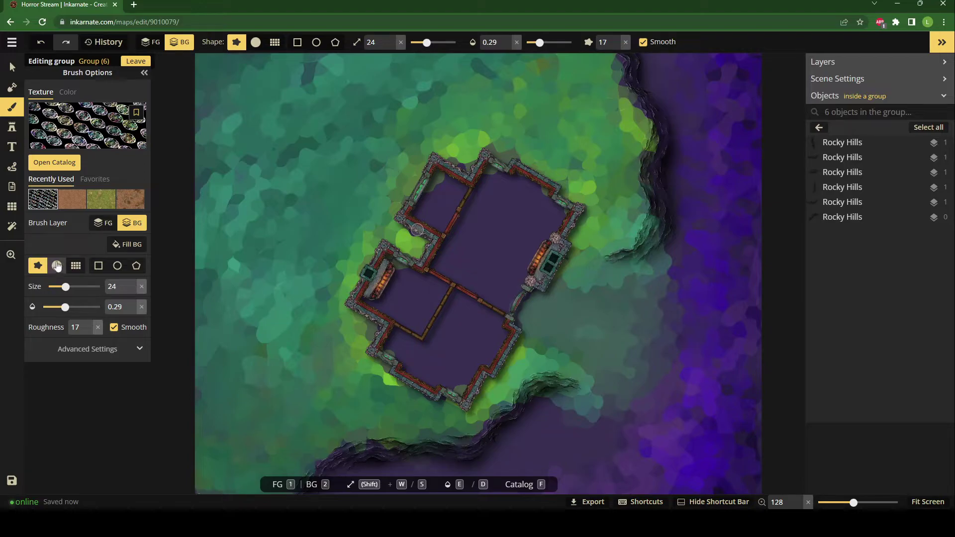
left_click(56, 267)
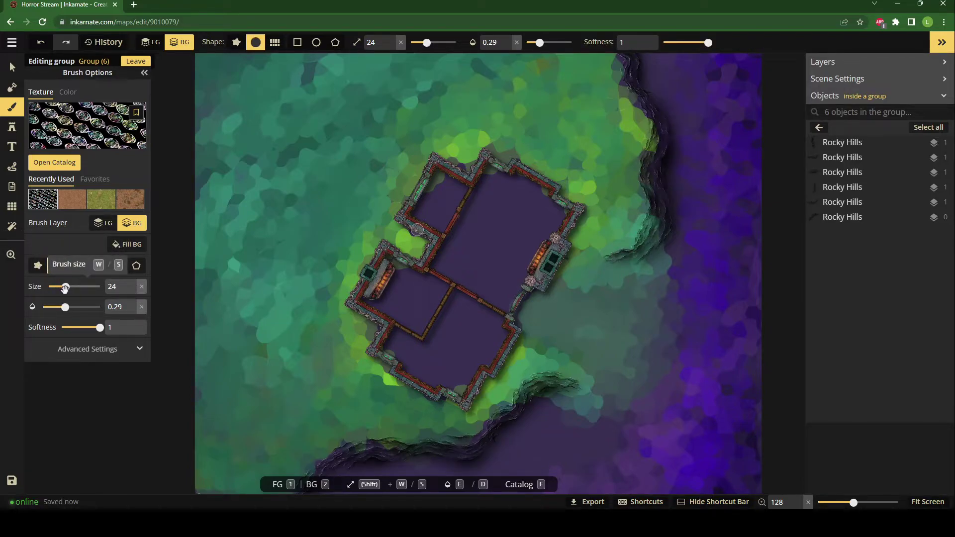
left_click(98, 269)
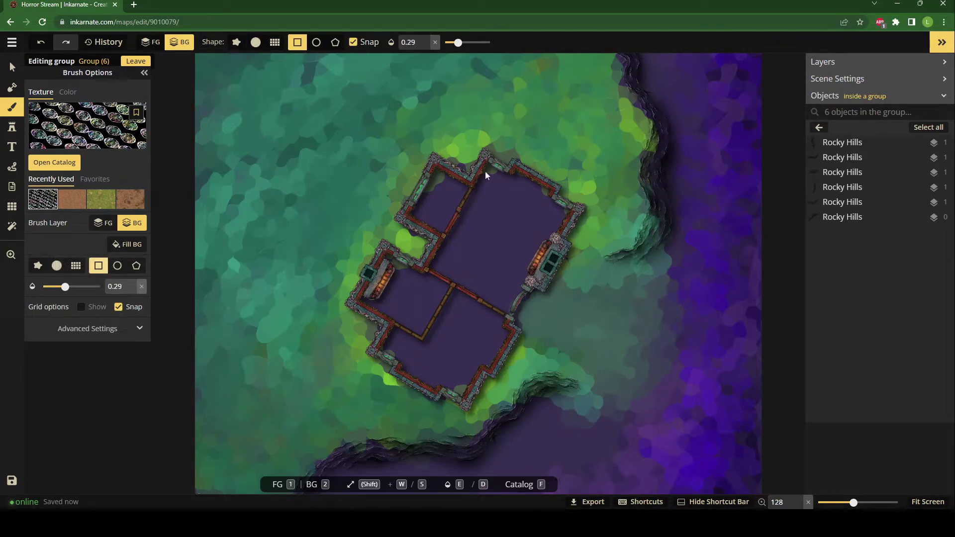
mouse_move(486, 164)
left_mouse_down()
mouse_move(455, 253)
mouse_move(396, 265)
mouse_move(390, 317)
mouse_move(379, 317)
left_mouse_up()
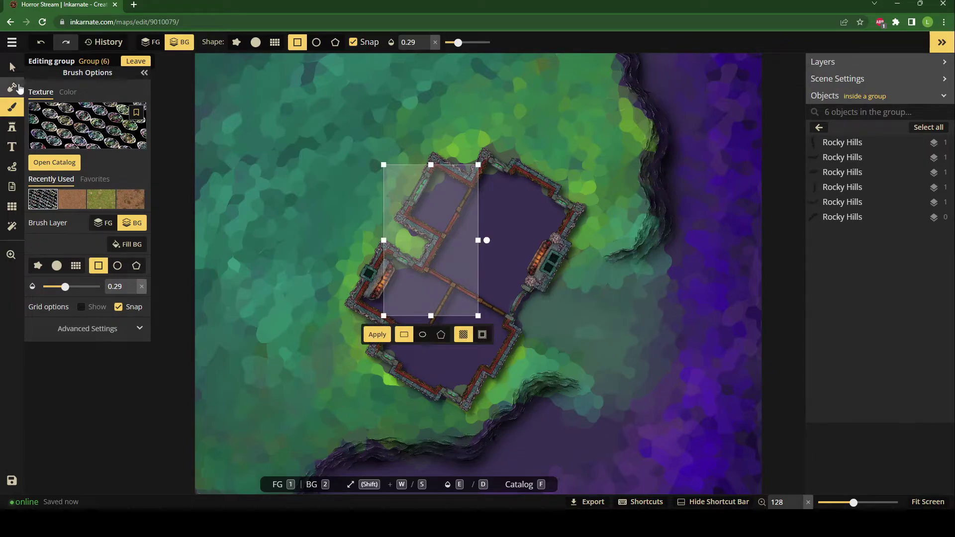
left_click(12, 67)
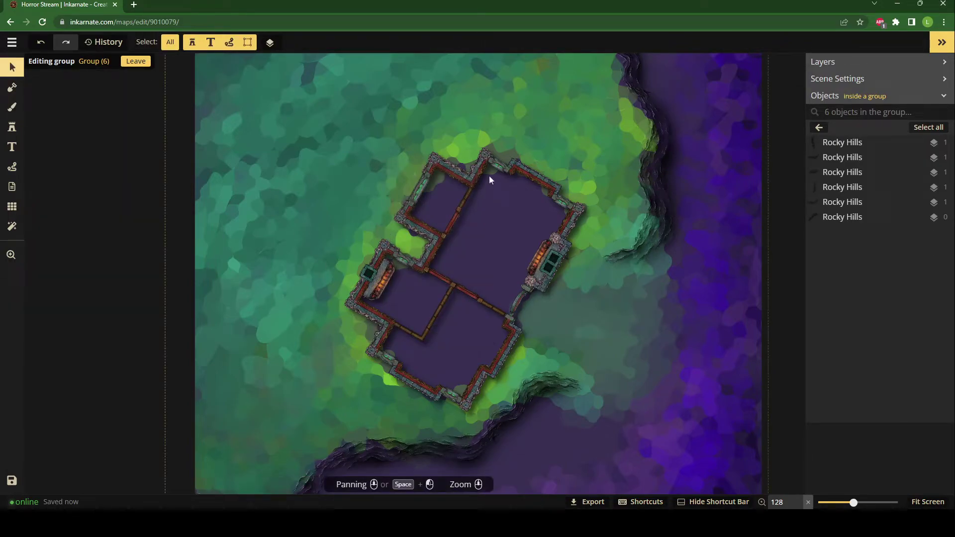
Step: Draw a rectangular texture brush area over the house's large room, rotated to match the walls and shortened to the inner wall
left_click(12, 106)
mouse_move(490, 241)
left_mouse_down()
mouse_move(492, 280)
mouse_move(483, 270)
left_mouse_up()
left_click_drag(401, 239, 459, 246)
scroll(460, 253, "up", 3)
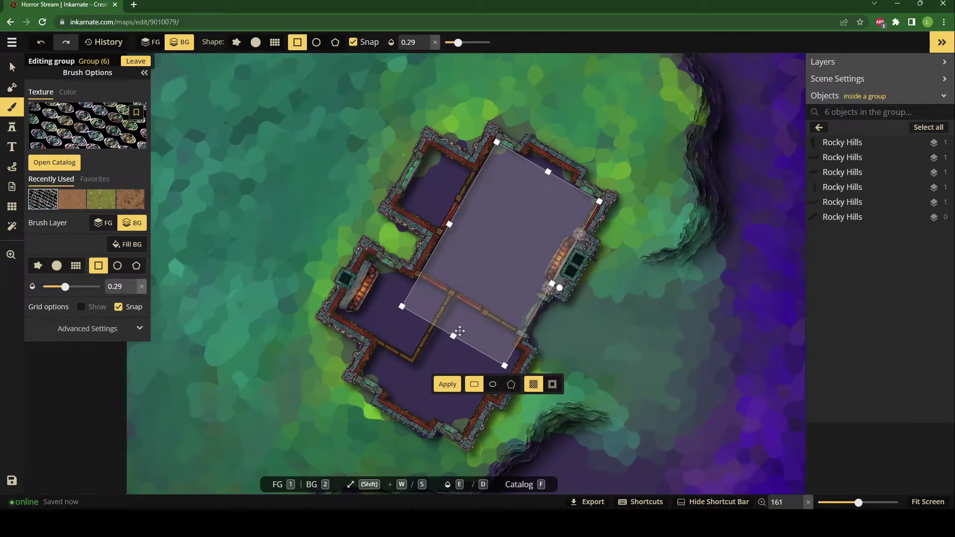
mouse_move(456, 335)
left_mouse_down()
mouse_move(410, 334)
mouse_move(464, 303)
left_mouse_up()
left_click_drag(558, 271, 553, 268)
left_click_drag(464, 315, 473, 299)
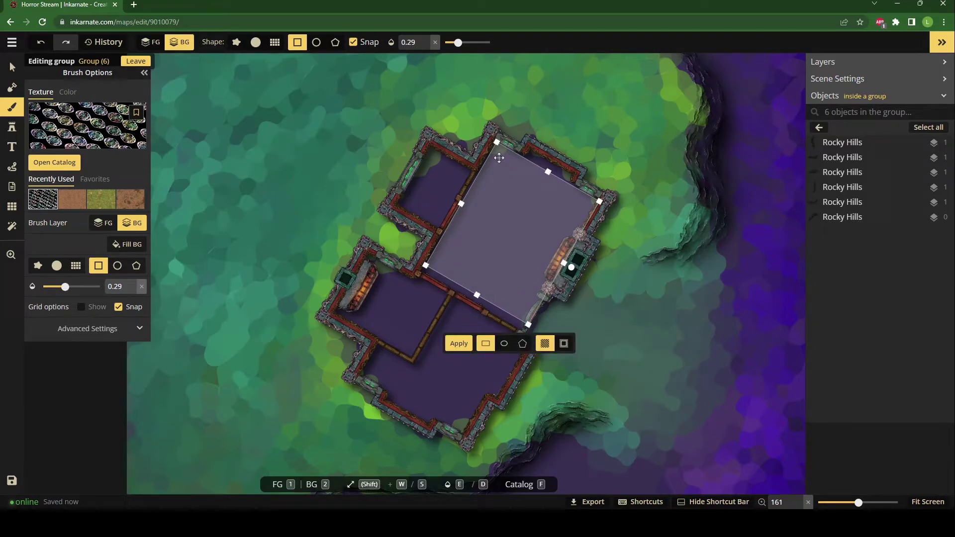
Step: Turn off snapping for the brush rectangle and fit its edges to the large room's walls
left_click(367, 42)
left_click_drag(547, 172, 550, 170)
left_click_drag(477, 293, 474, 299)
scroll(515, 308, "up", 3)
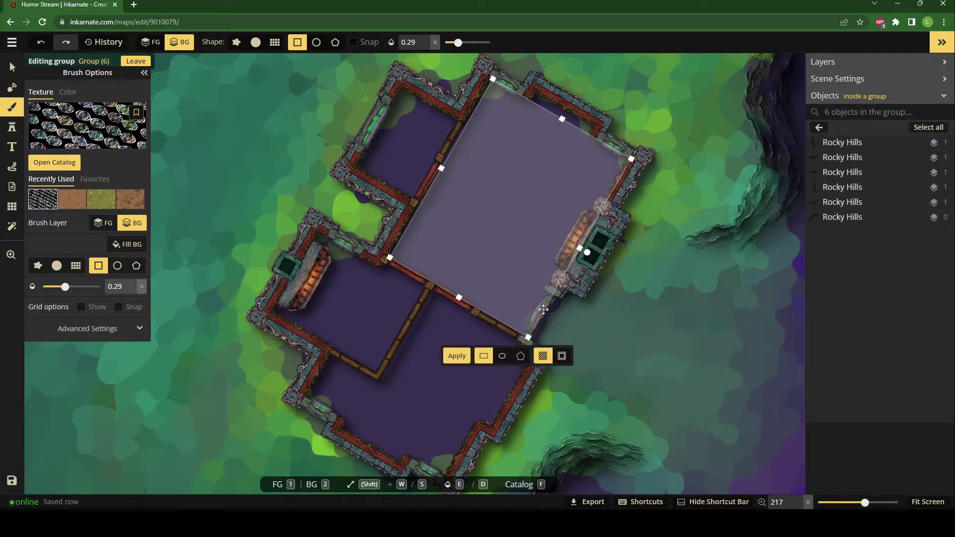
left_click_drag(580, 248, 577, 248)
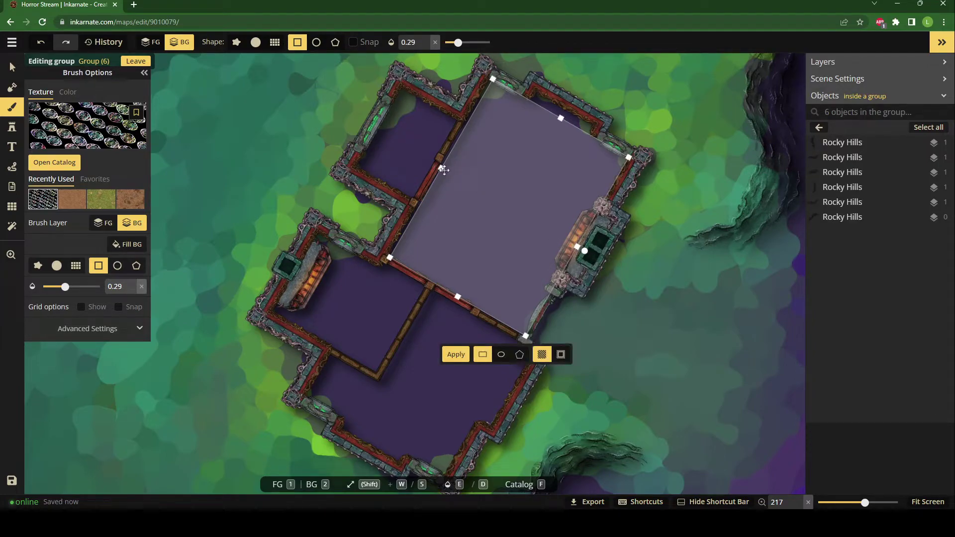
left_click_drag(441, 168, 437, 166)
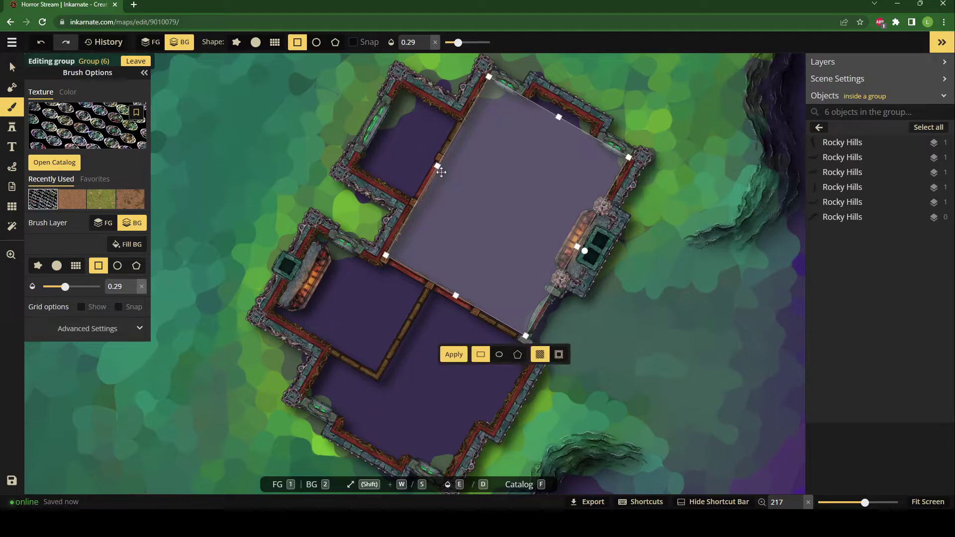
scroll(362, 352, "down", 2)
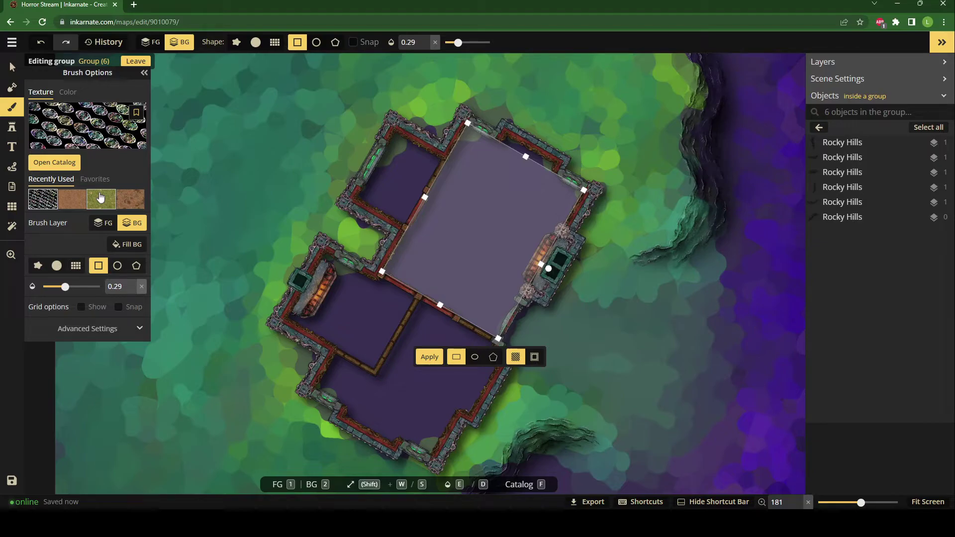
Step: Draw a rectangular mask shape, rotate it to the house's angle and stretch it over the large room and the rooms south of it
left_click(15, 90)
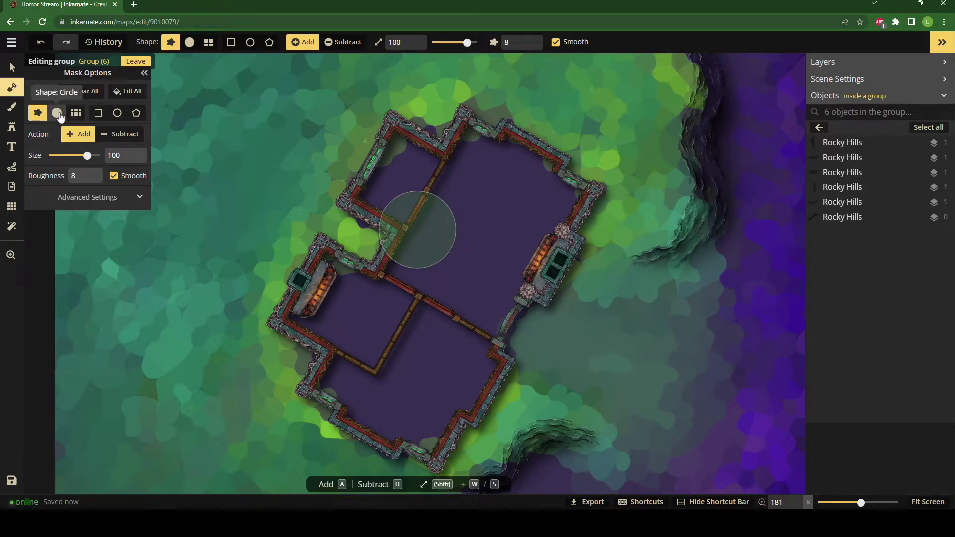
left_click(98, 113)
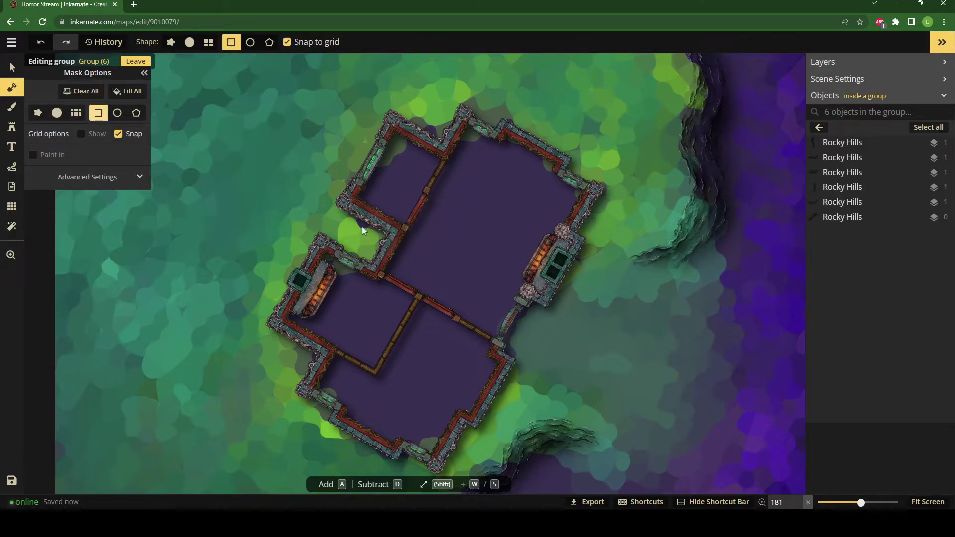
left_click_drag(384, 274, 490, 107)
left_click_drag(491, 181, 487, 219)
left_click_drag(438, 191, 490, 241)
left_click_drag(407, 292, 334, 398)
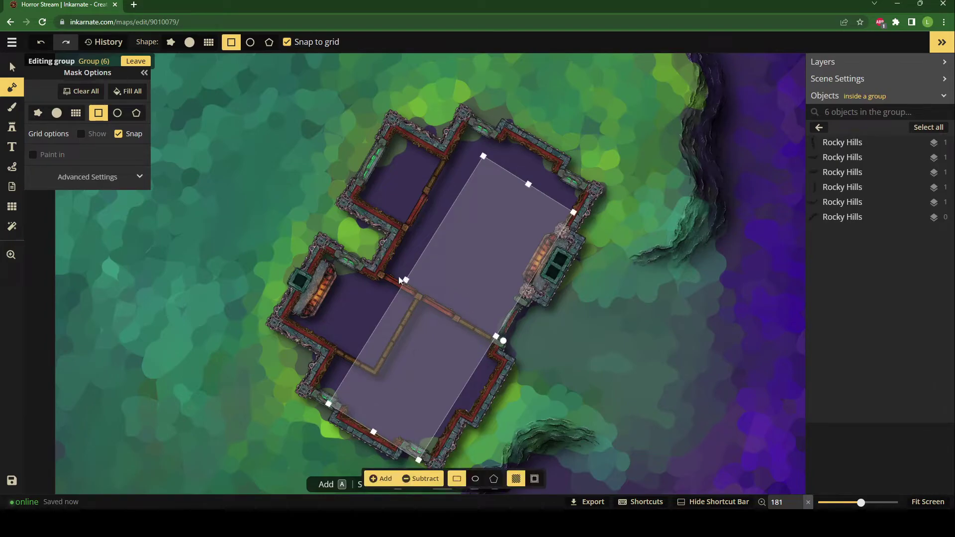
left_click_drag(406, 285, 384, 270)
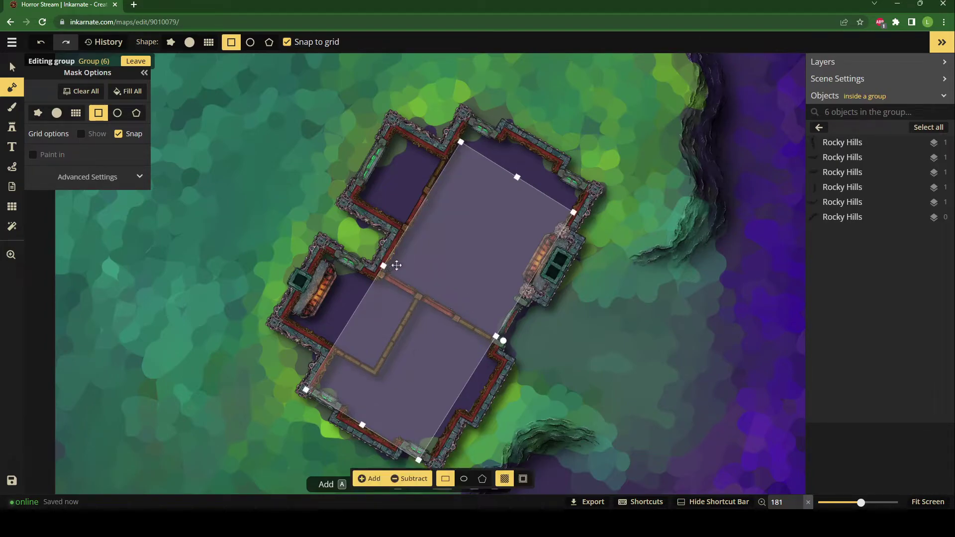
left_click_drag(516, 178, 530, 163)
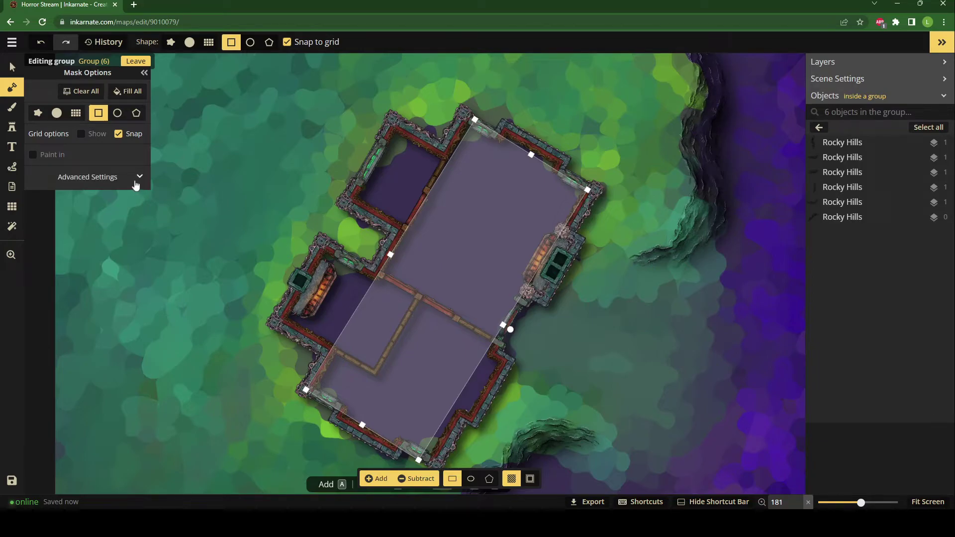
Step: Turn off grid snapping for the mask rectangle and fine-tune its edges against the house's outer walls
left_click(137, 177)
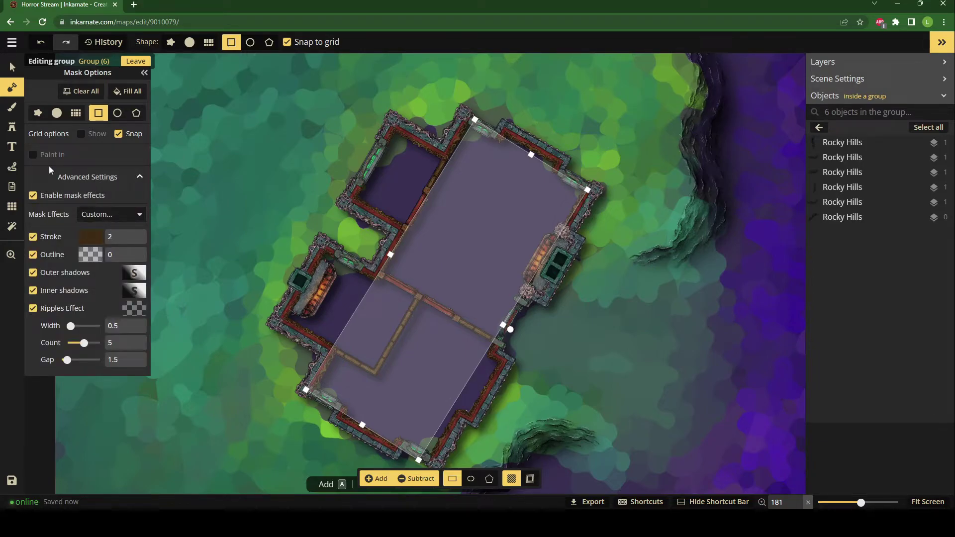
left_click_drag(418, 460, 421, 452)
mouse_move(361, 426)
left_mouse_down()
mouse_move(373, 411)
mouse_move(366, 422)
left_mouse_up()
left_click(287, 42)
left_click_drag(362, 424, 371, 421)
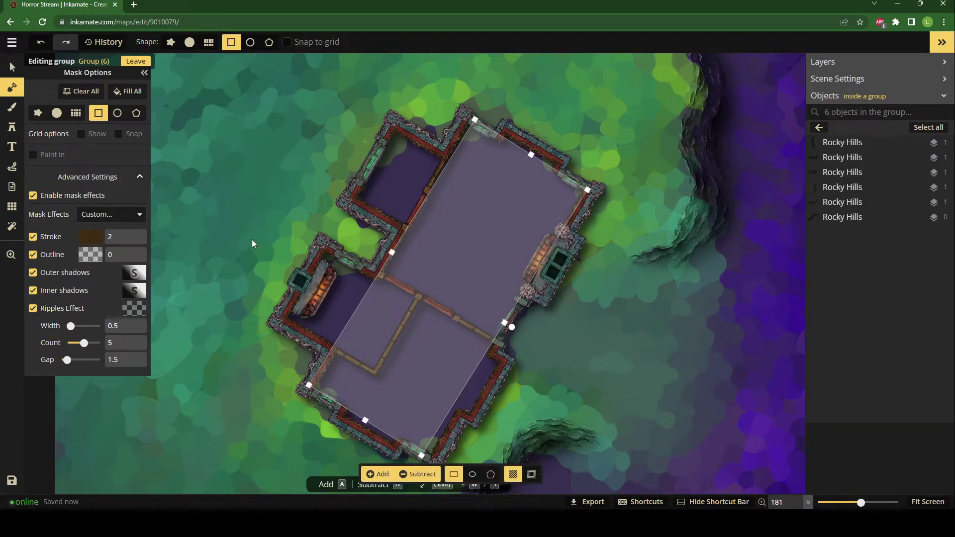
left_click_drag(474, 120, 470, 125)
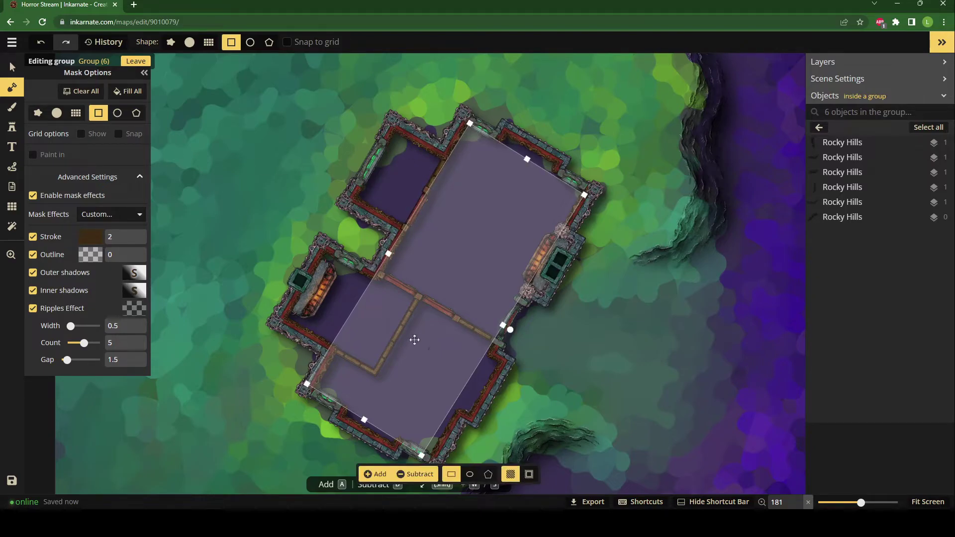
left_click_drag(510, 329, 508, 323)
Step: Disable mask effects and add the rectangle to the mask as floor inside the house
left_click(33, 196)
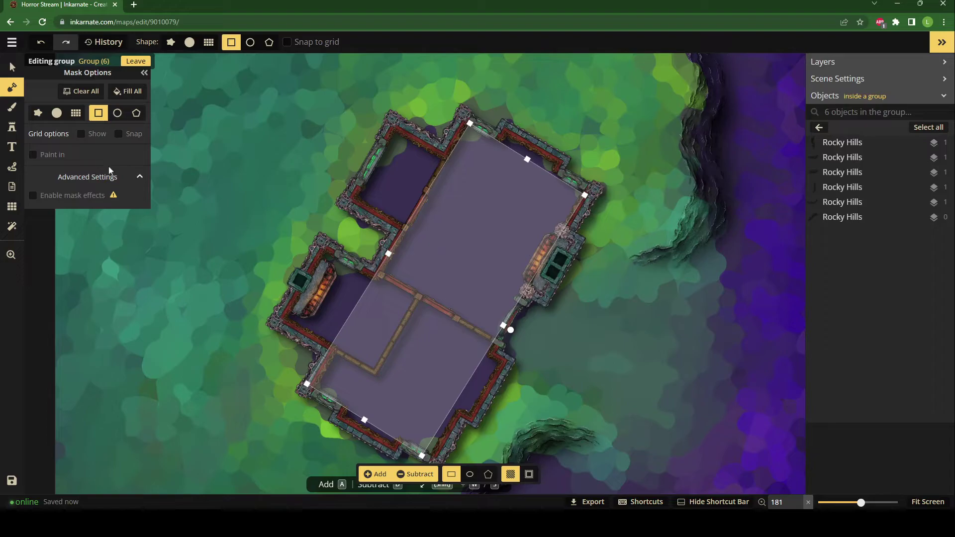
left_click(102, 178)
left_click(102, 179)
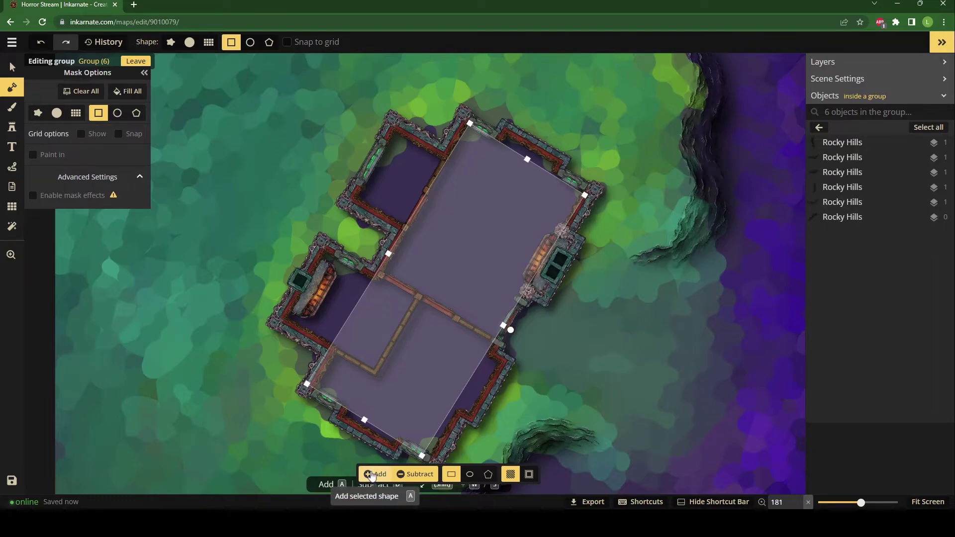
left_click(370, 474)
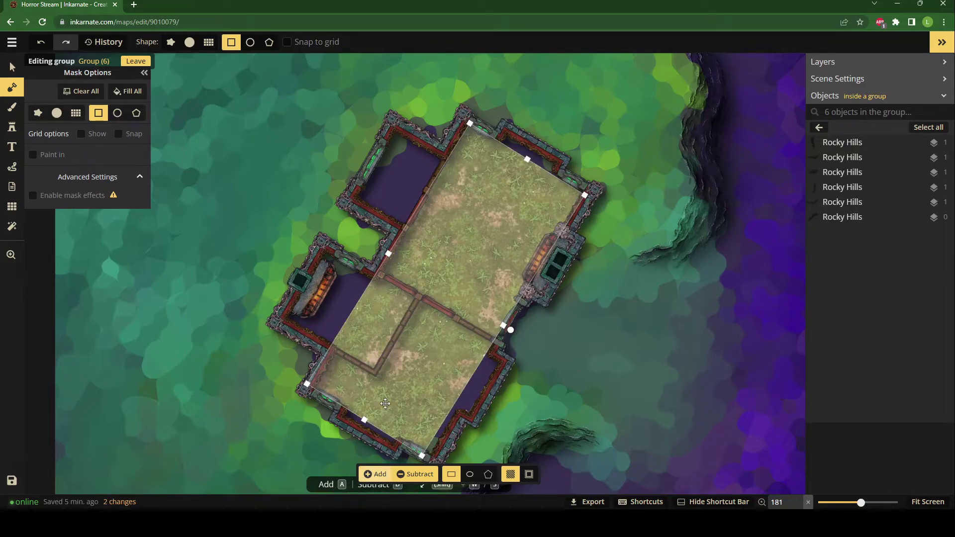
mouse_move(372, 402)
left_mouse_down()
mouse_move(435, 271)
mouse_move(431, 250)
left_mouse_up()
Step: Add grid cells of mask to the middle of the northwest room, using the grid brush at sizes 19 and 5
left_click(208, 42)
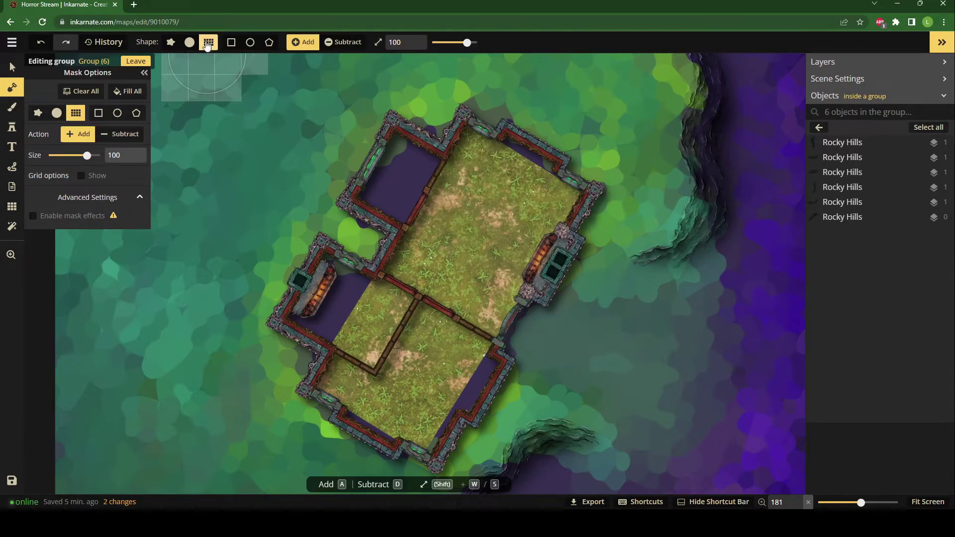
left_click_drag(87, 156, 62, 155)
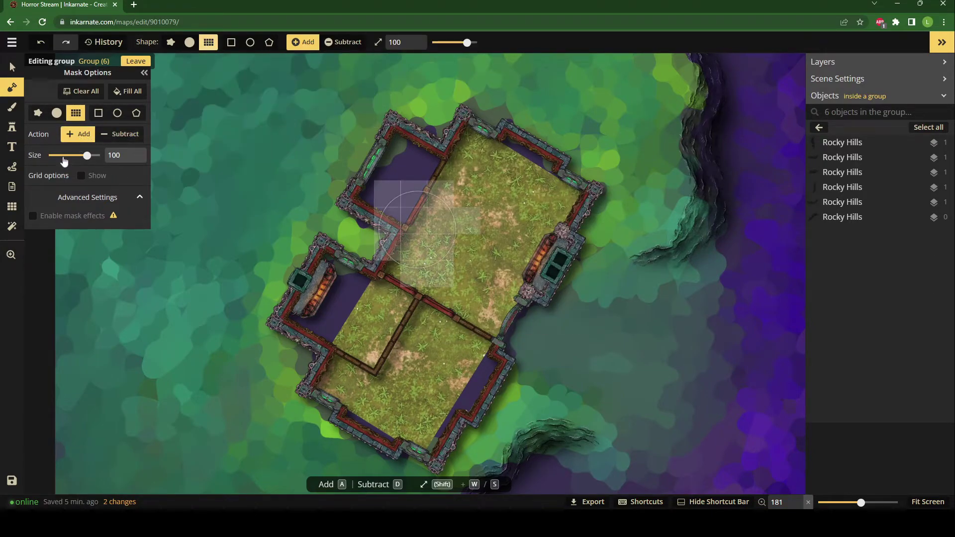
left_click(415, 196)
left_click(417, 211)
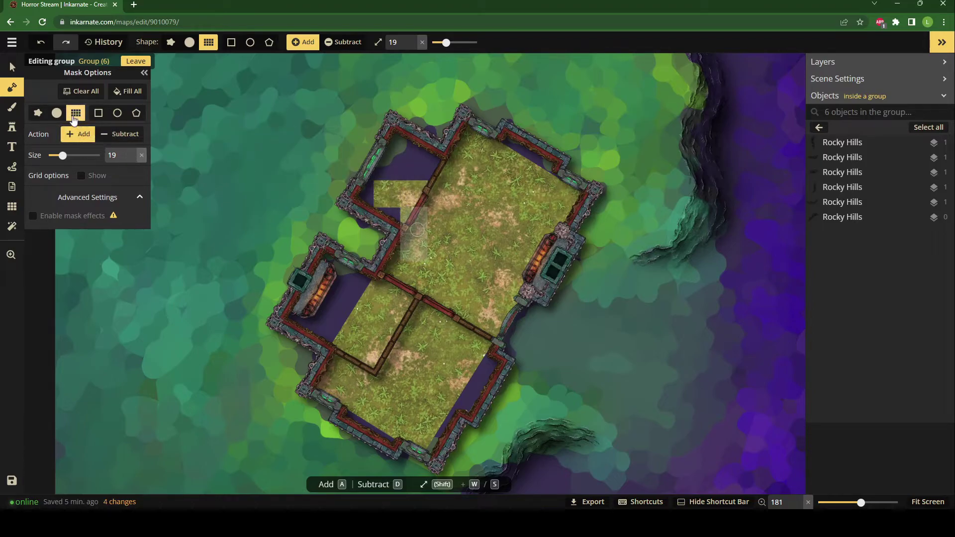
left_click_drag(64, 156, 54, 157)
left_click(414, 167)
left_click(139, 201)
left_click(139, 203)
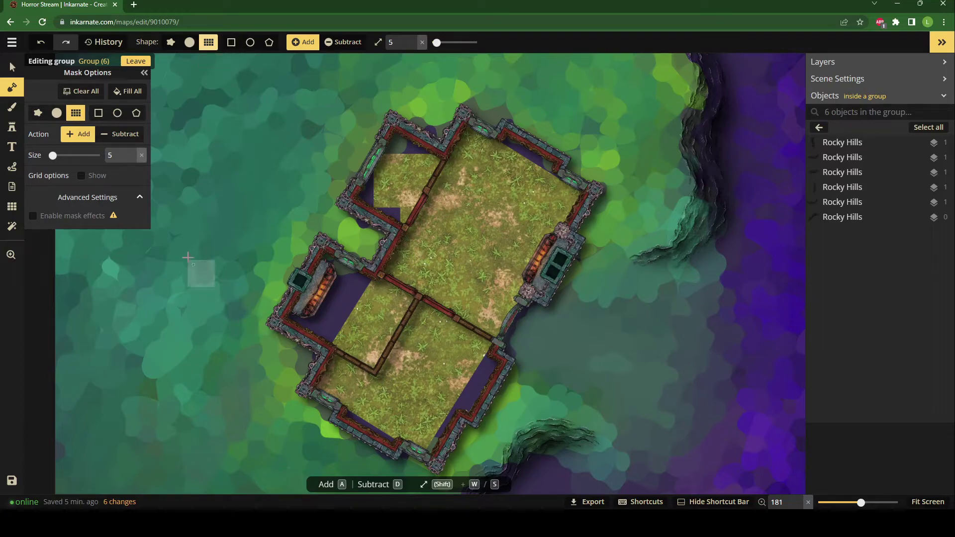
Step: Paint the missing floor in the west fireplace room and the northwest room's corners with the round mask brush at size 5
left_click(59, 114)
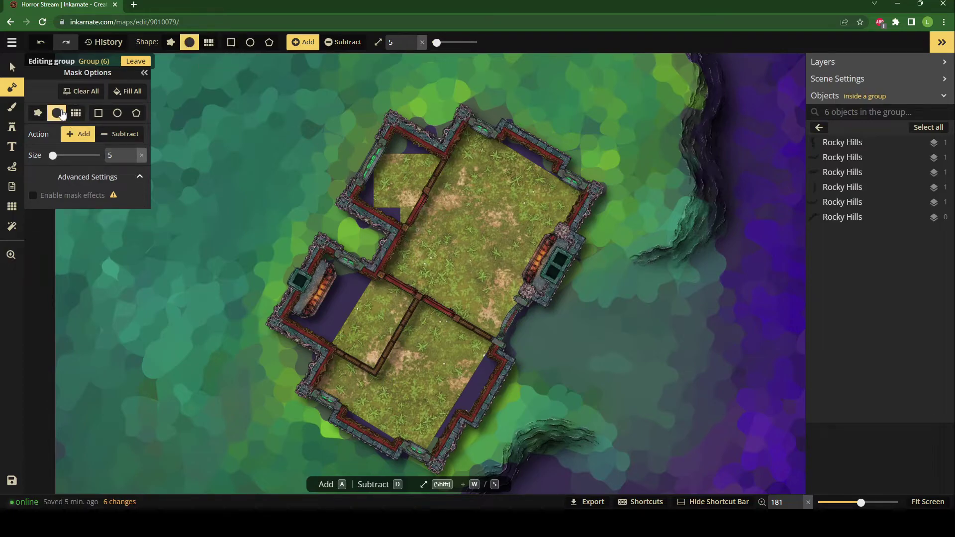
mouse_move(352, 329)
left_mouse_down()
mouse_move(294, 319)
mouse_move(329, 333)
mouse_move(312, 318)
mouse_move(343, 262)
mouse_move(351, 282)
mouse_move(366, 286)
mouse_move(344, 303)
mouse_move(329, 299)
mouse_move(350, 286)
mouse_move(361, 295)
left_mouse_up()
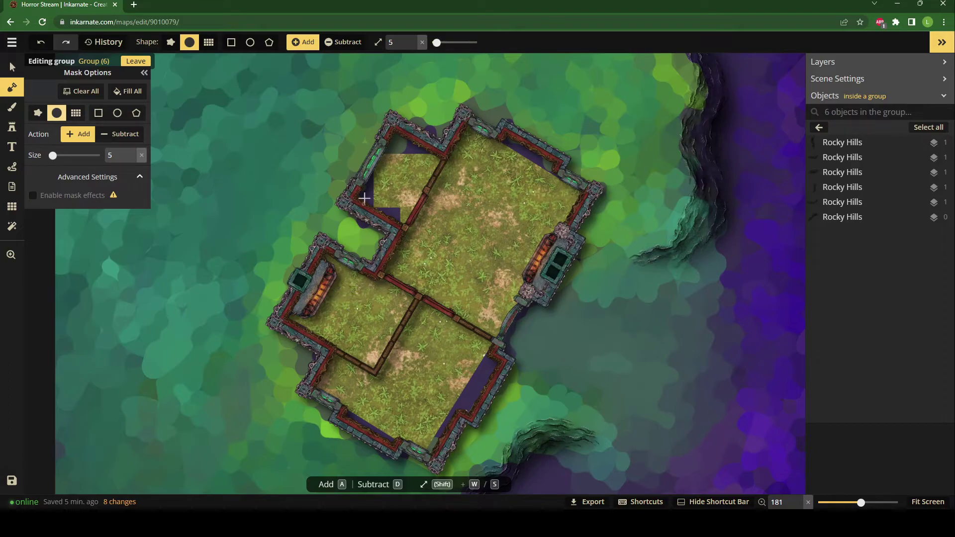
left_click_drag(400, 209, 380, 213)
mouse_move(388, 152)
left_mouse_down()
mouse_move(372, 187)
mouse_move(398, 131)
mouse_move(401, 151)
left_mouse_up()
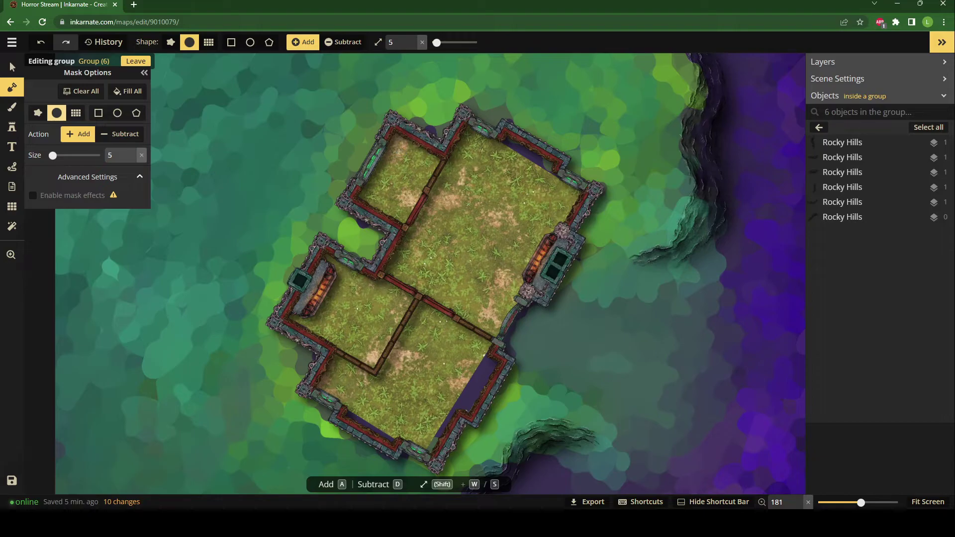
Step: Paint mask over the remaining floor gaps along the house's northeast, southeast and south walls with the round brush
mouse_move(502, 149)
left_mouse_down()
mouse_move(551, 161)
mouse_move(517, 149)
left_mouse_up()
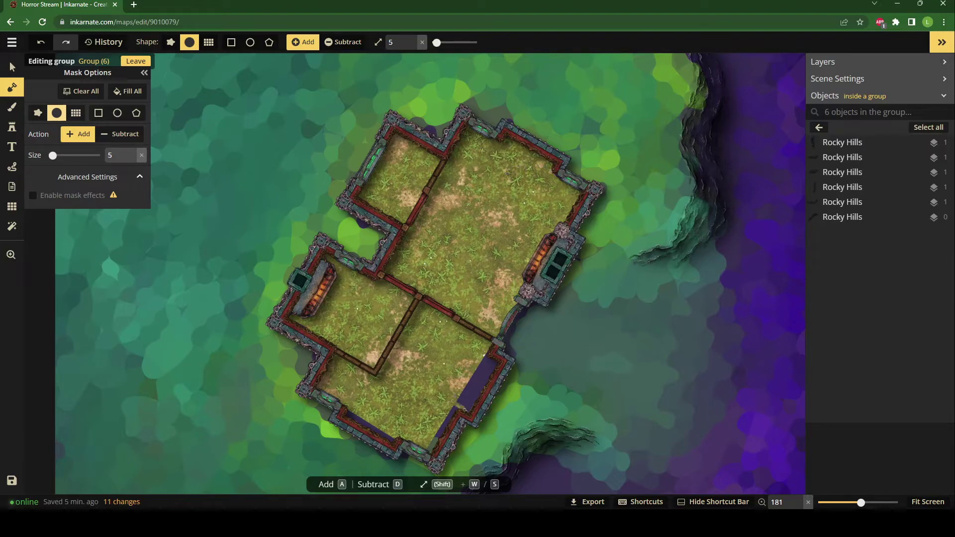
mouse_move(463, 407)
left_mouse_down()
mouse_move(480, 373)
mouse_move(478, 382)
left_mouse_up()
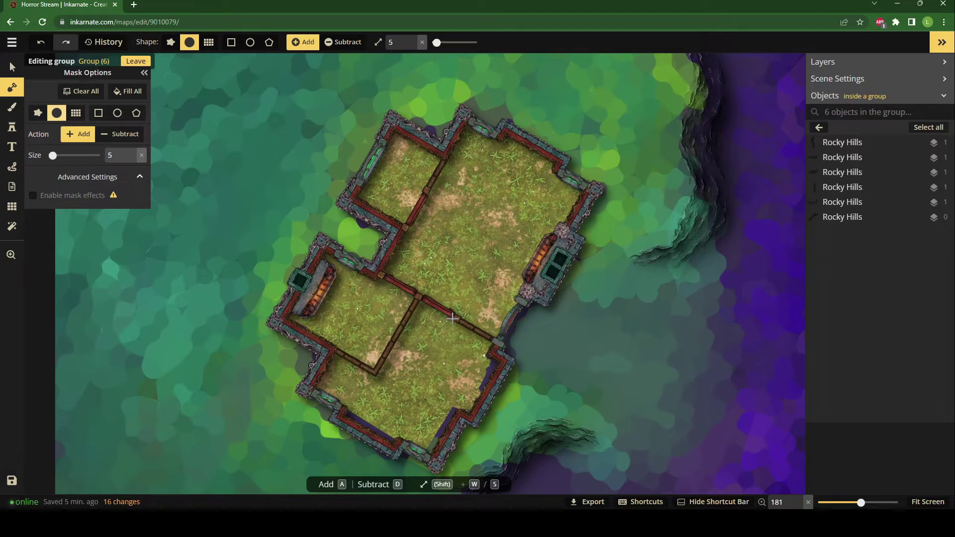
left_click_drag(482, 398, 493, 364)
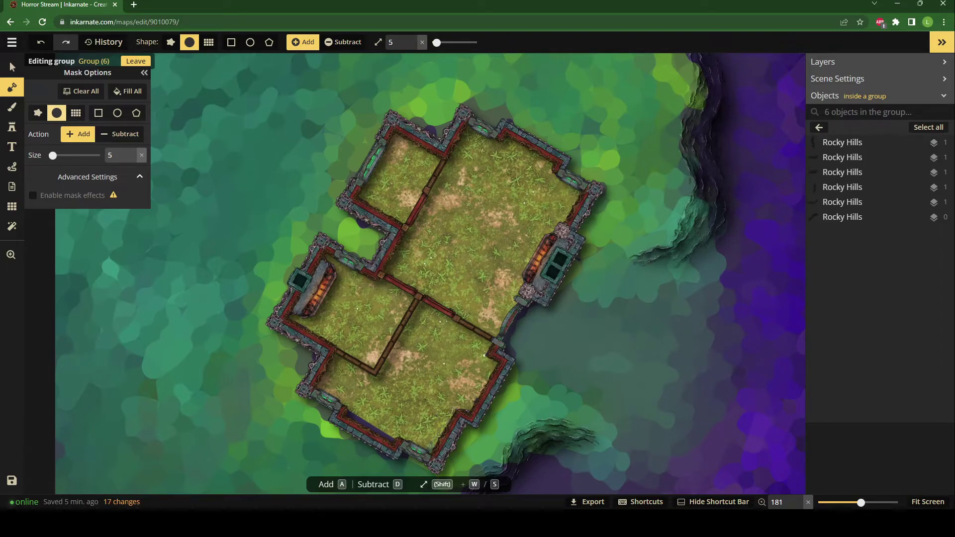
left_click_drag(360, 423, 376, 432)
Step: Switch to the foreground texture brush and try the orange and brown wood plank textures from the favorites
left_click(12, 106)
left_click(109, 224)
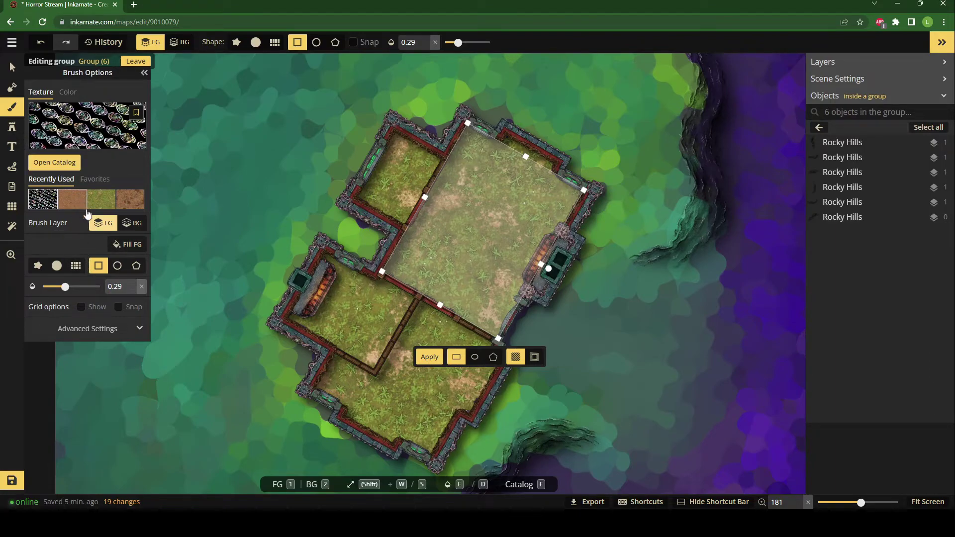
left_click(93, 180)
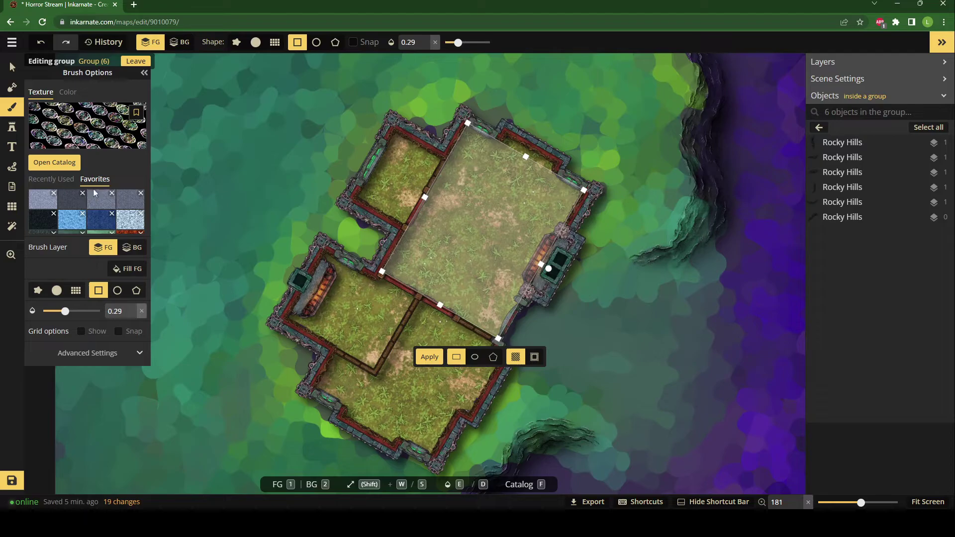
scroll(86, 211, "down", 5)
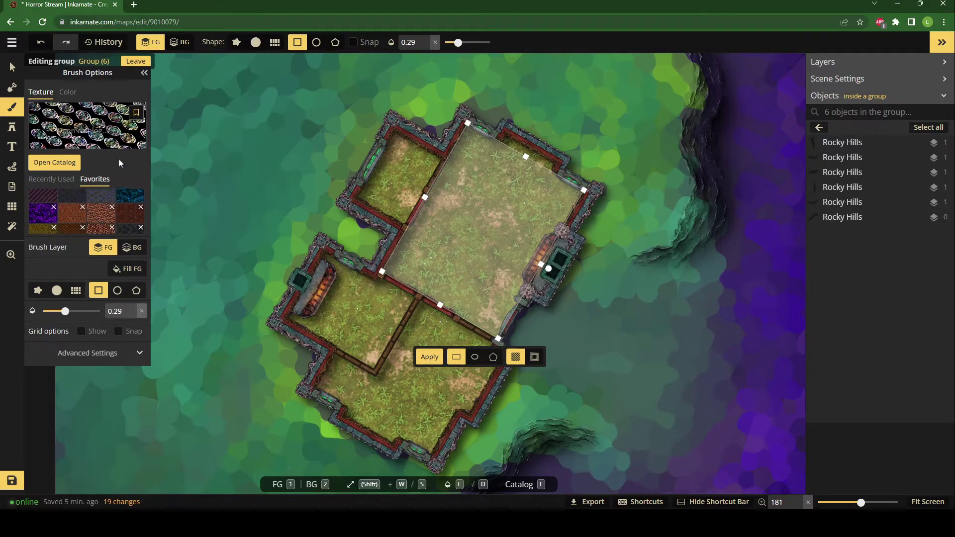
scroll(102, 222, "down", 6)
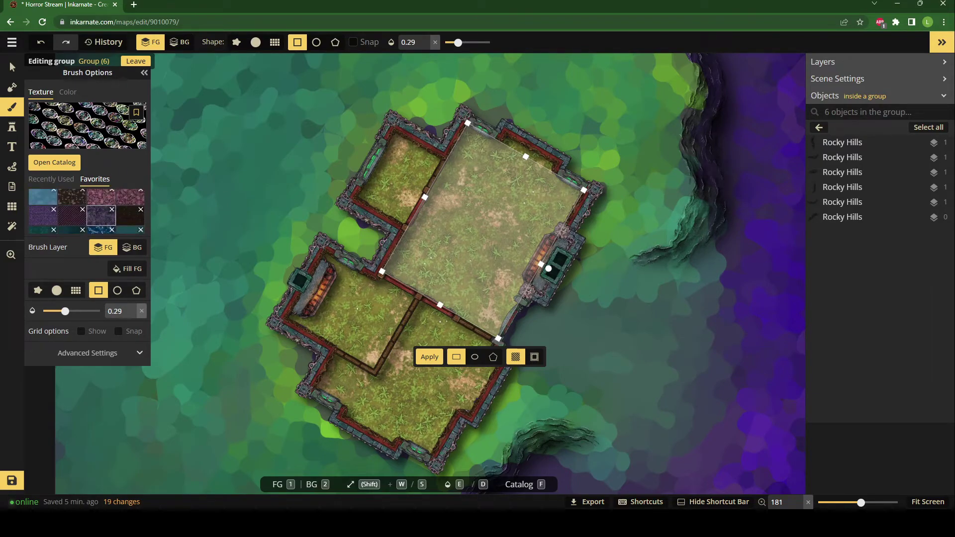
scroll(102, 221, "down", 5)
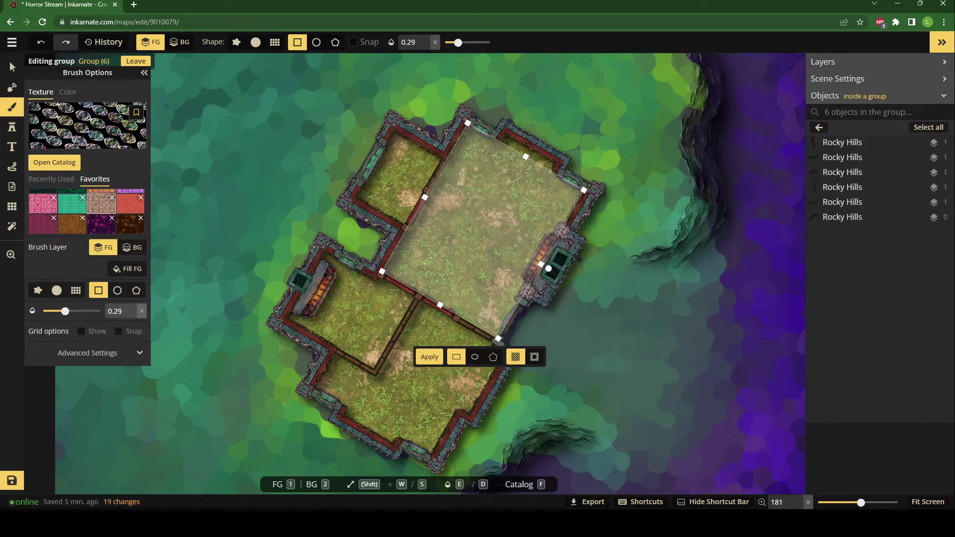
scroll(102, 222, "down", 5)
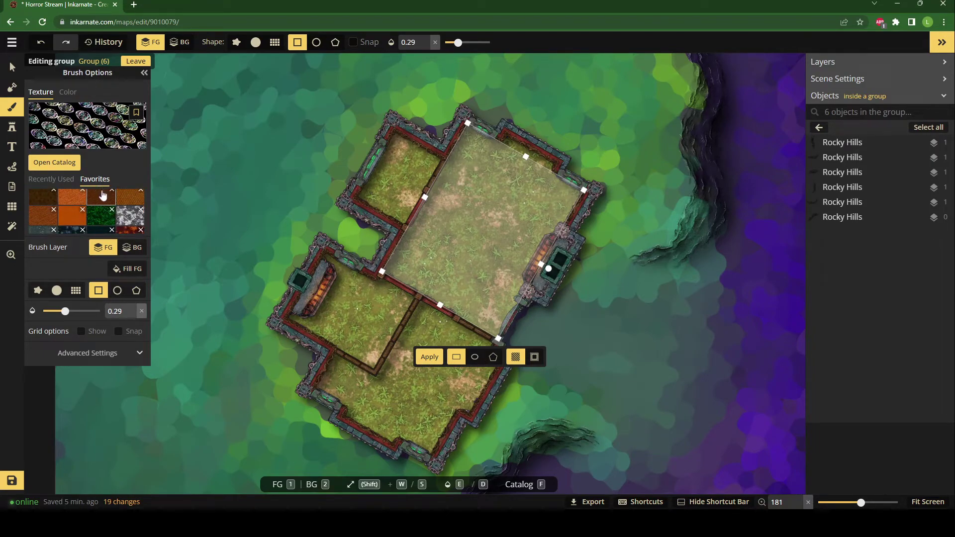
scroll(101, 221, "down", 5)
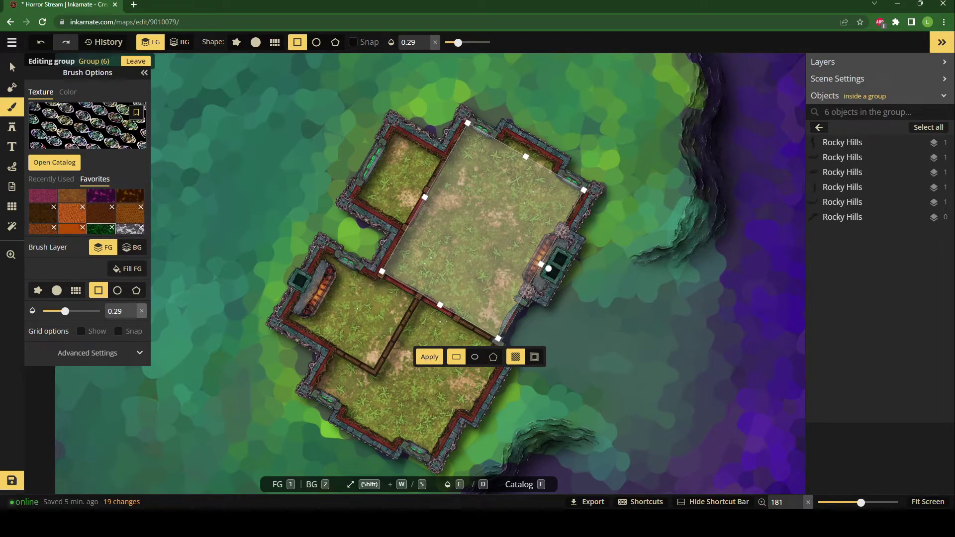
scroll(76, 209, "down", 4)
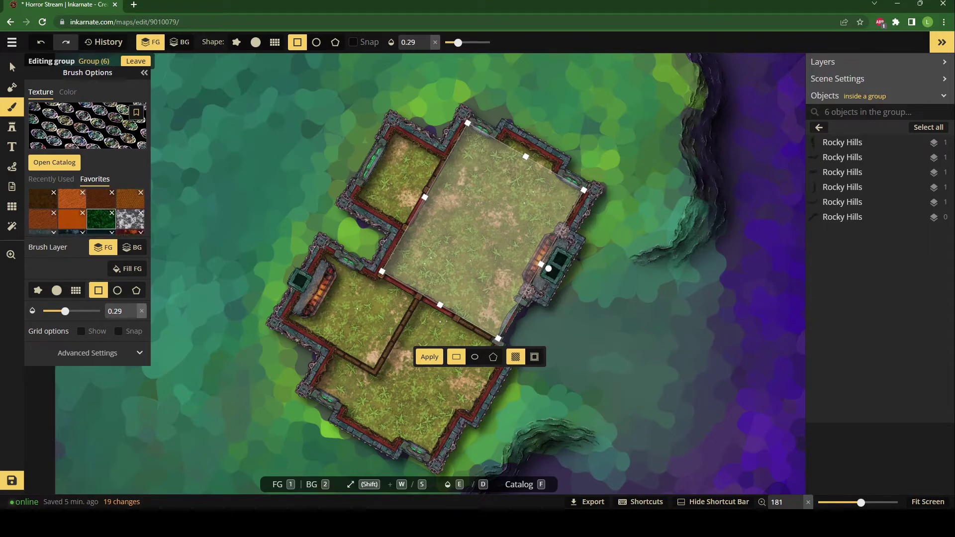
left_click(77, 207)
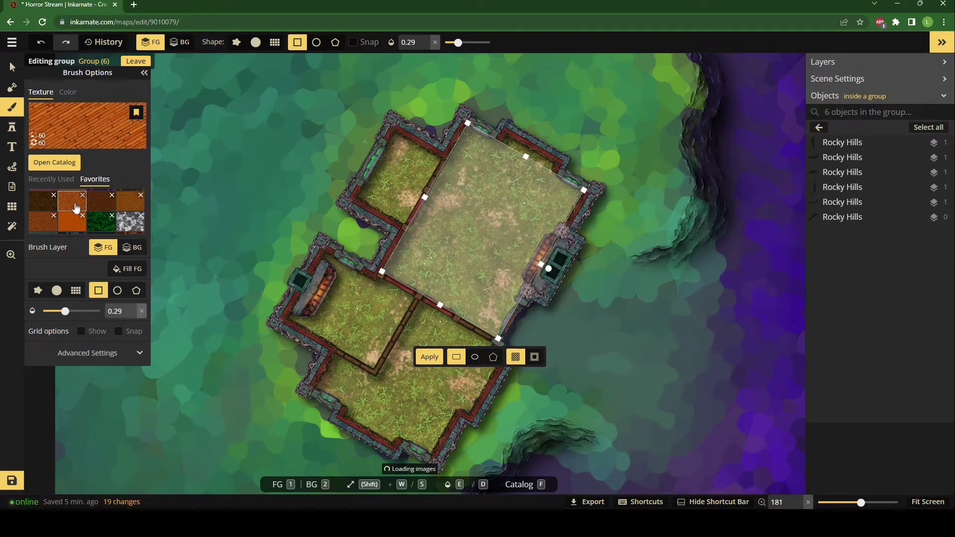
left_click(43, 222)
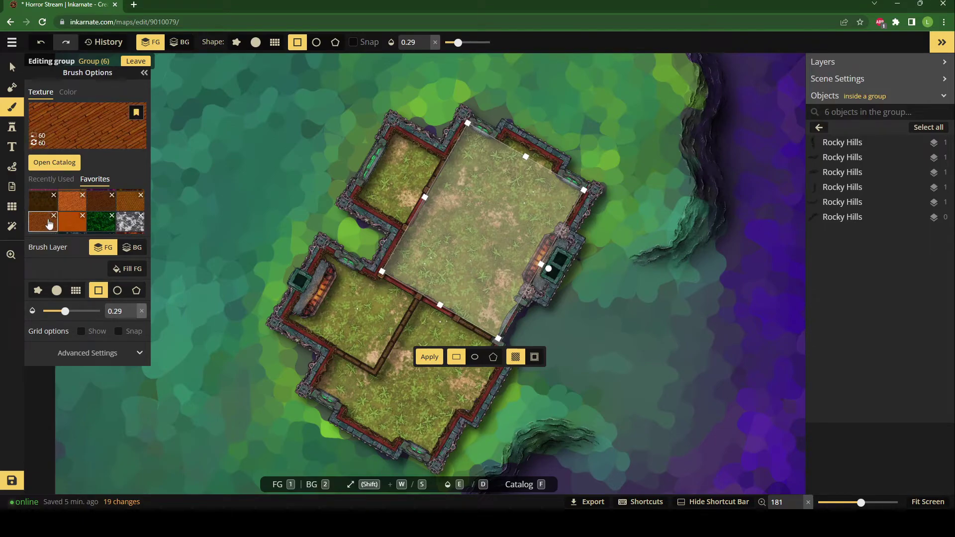
Step: Choose the dark grey-green wooden parquet texture from the Gothic Horror set of the Fantasy Battlemaps 2.0 catalog
left_click(66, 164)
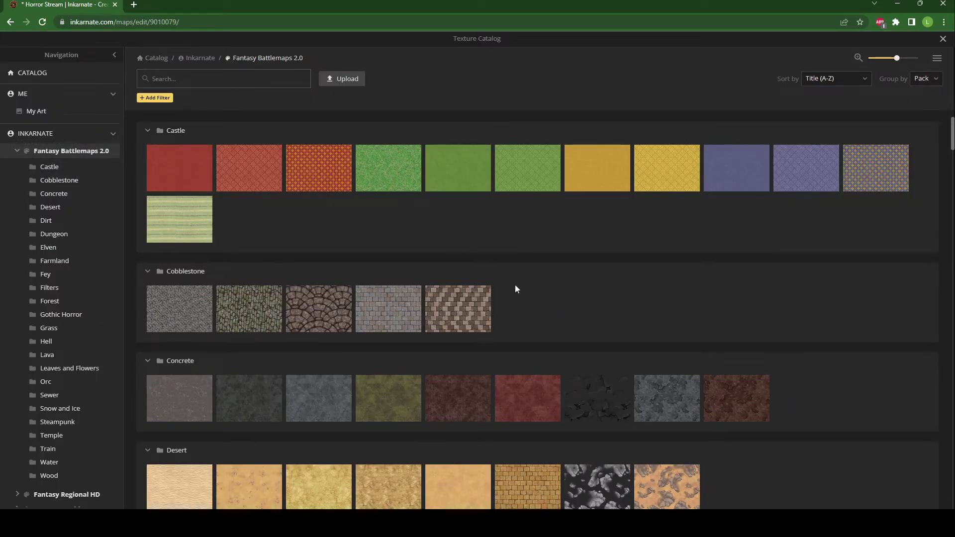
scroll(551, 271, "down", 6)
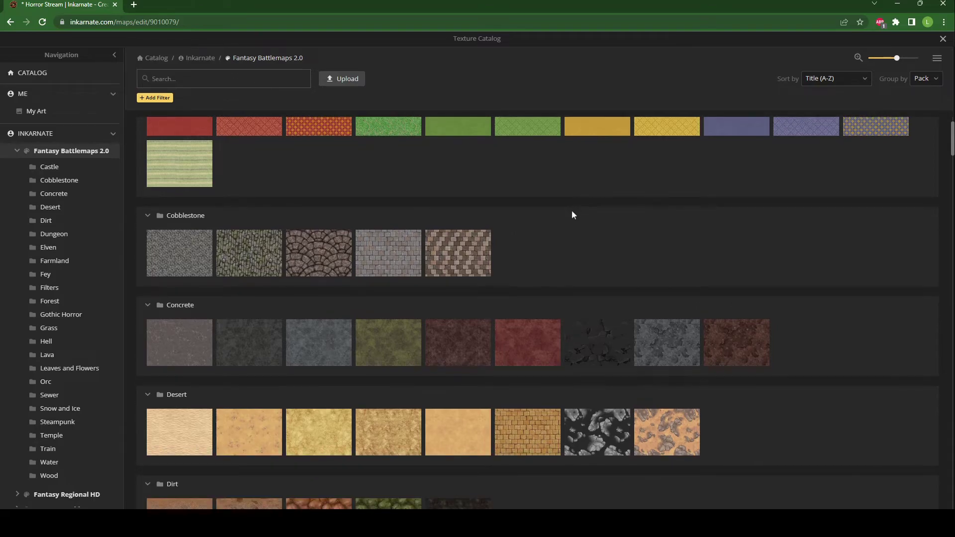
scroll(557, 297, "down", 20)
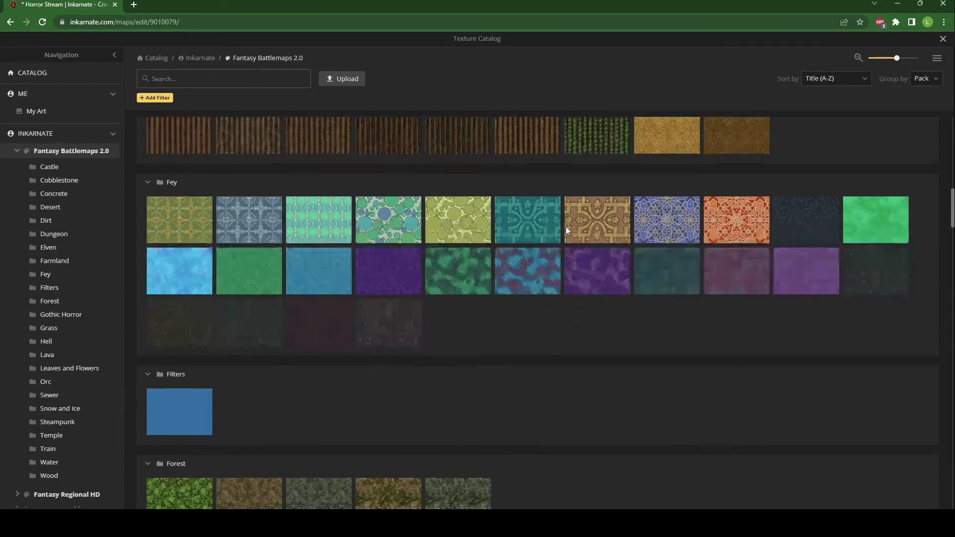
scroll(559, 272, "down", 14)
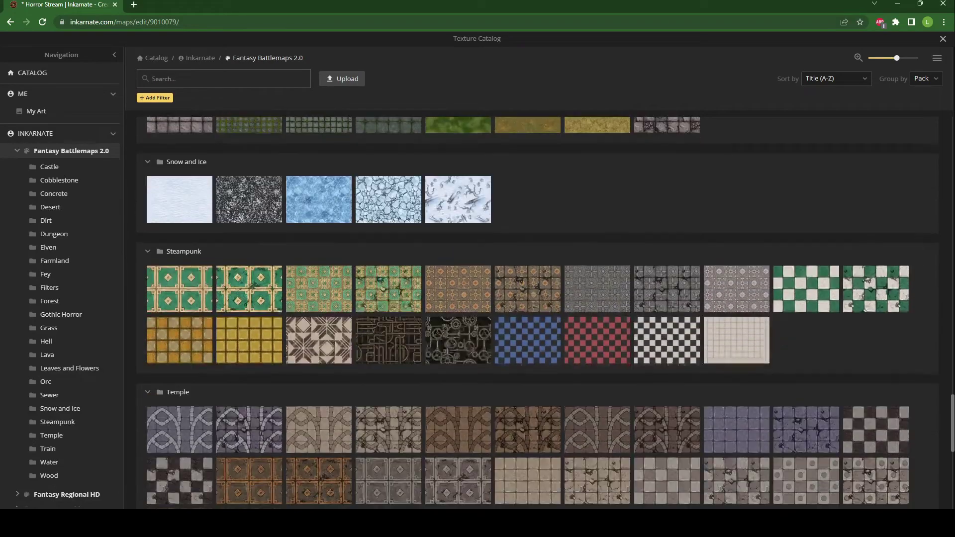
scroll(552, 305, "down", 3)
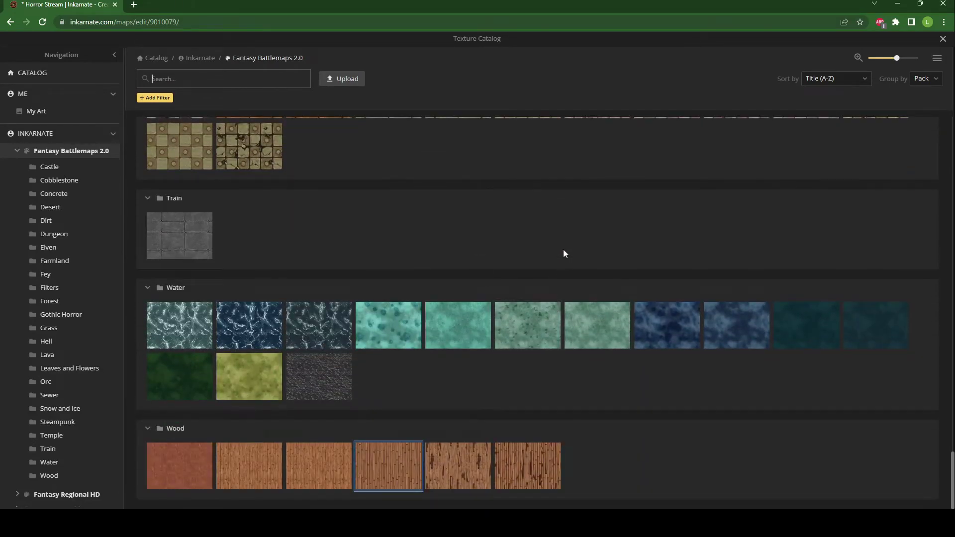
scroll(572, 219, "up", 4)
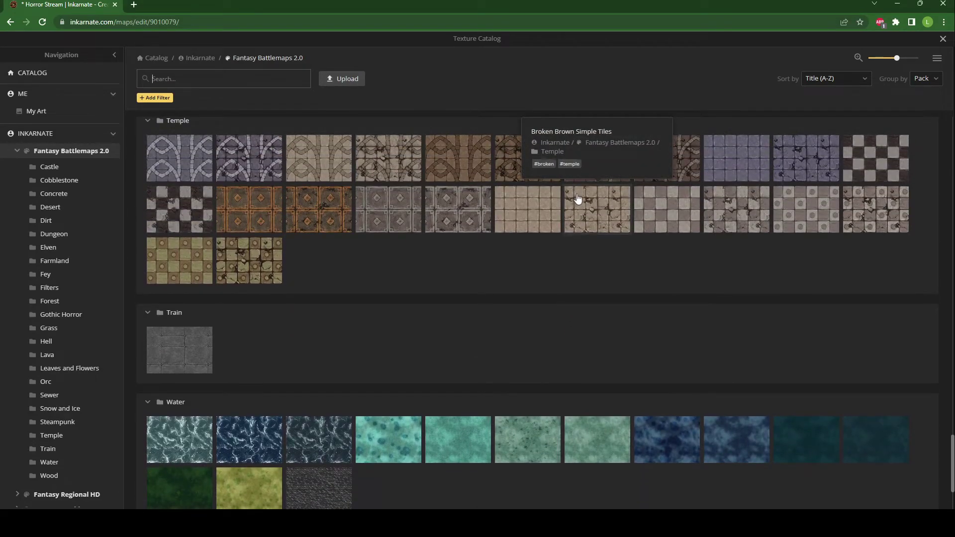
scroll(564, 193, "up", 4)
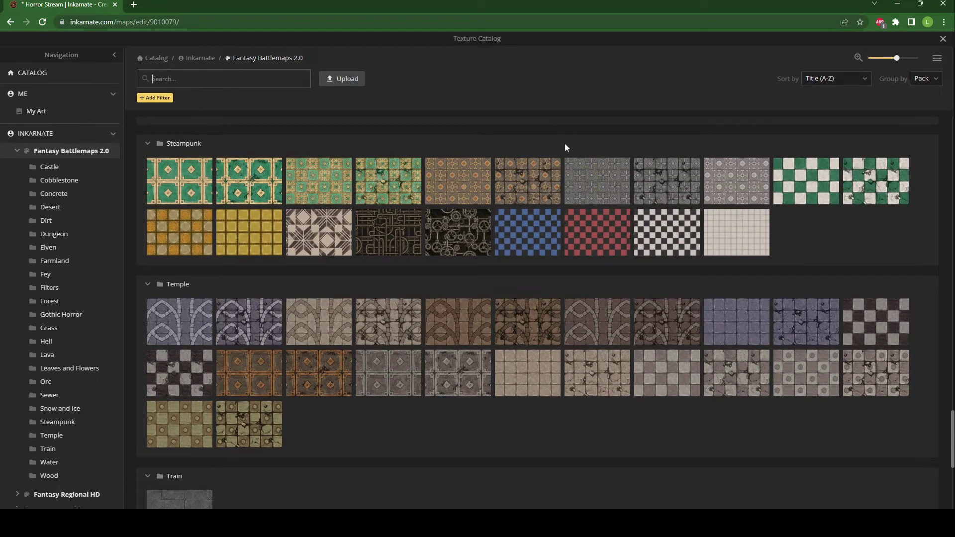
scroll(559, 203, "up", 5)
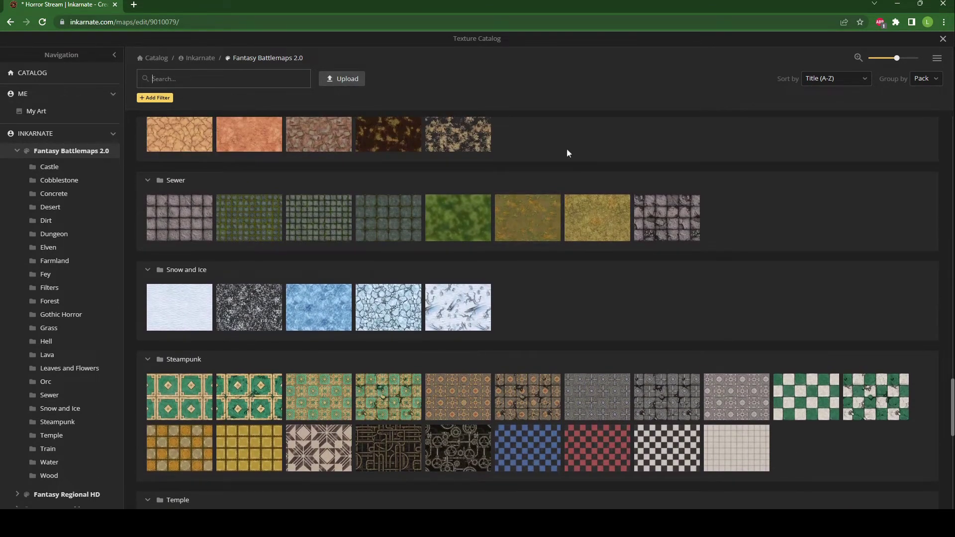
scroll(557, 201, "up", 9)
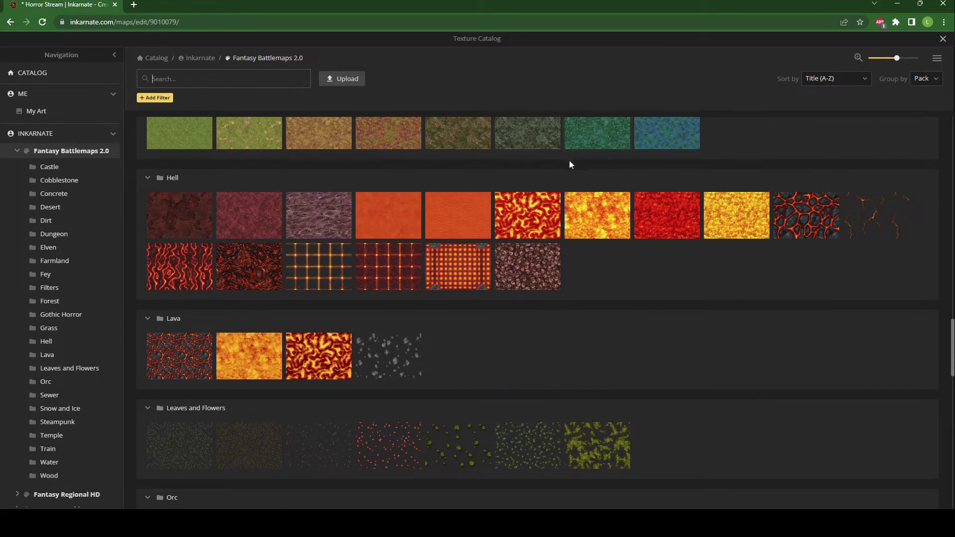
scroll(564, 187, "up", 2)
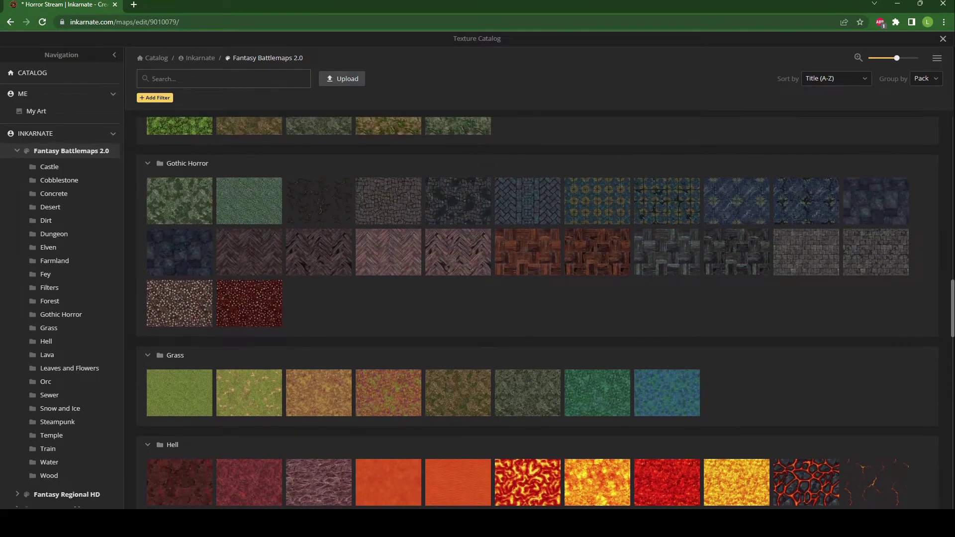
scroll(567, 179, "down", 1)
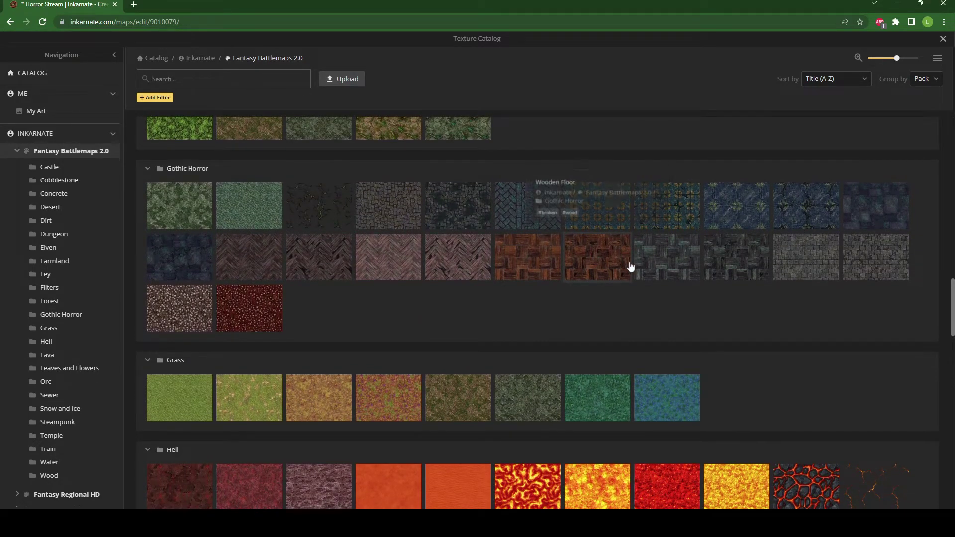
left_click(657, 273)
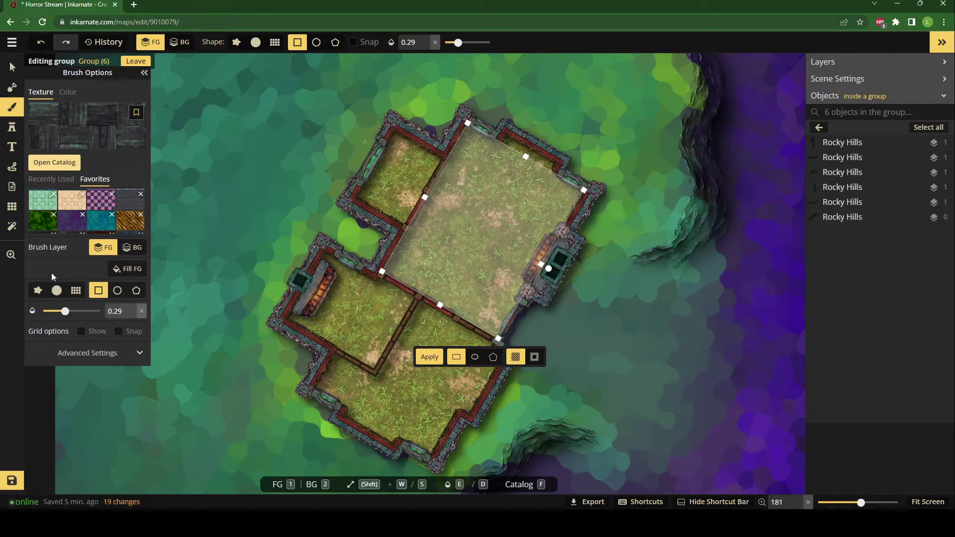
Step: Set the foreground brush opacity to 1 and scale the dark parquet texture to size 48.8
left_click_drag(65, 311, 100, 311)
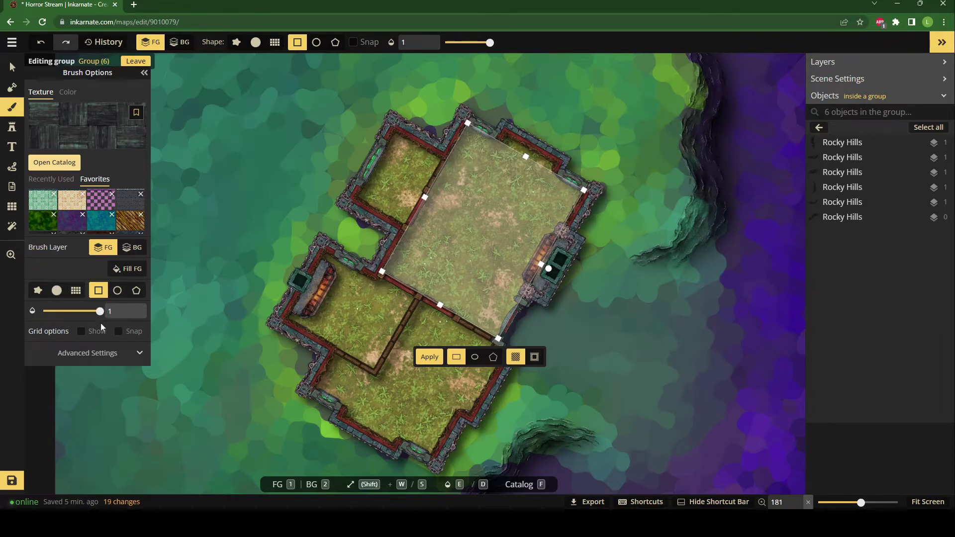
left_click(103, 352)
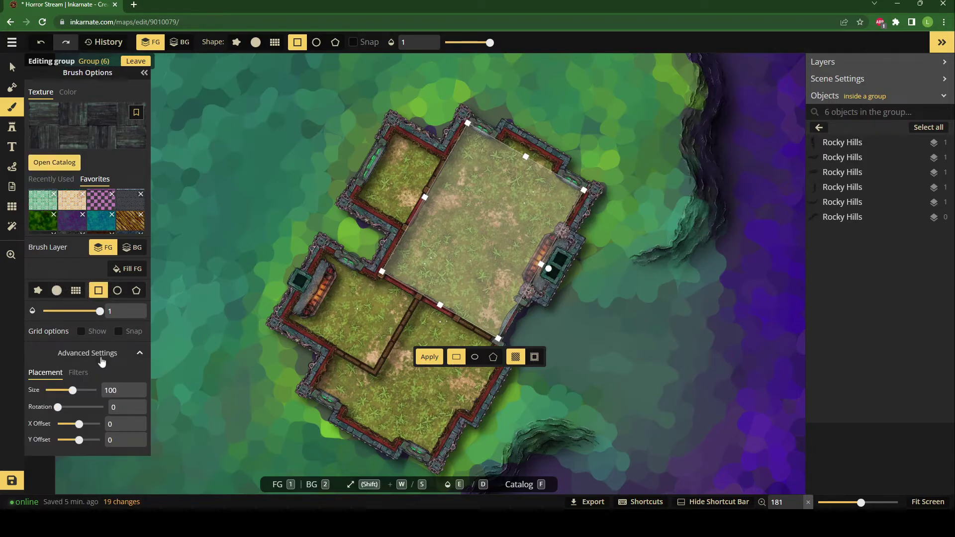
left_click(63, 392)
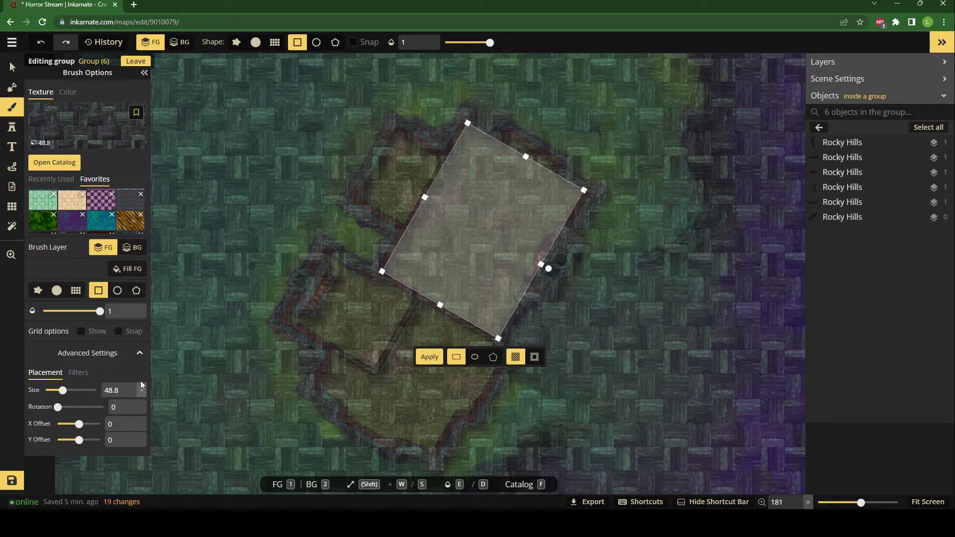
Step: Rotate the parquet texture to 60 degrees so its planks align with the angled house walls
left_click(73, 406)
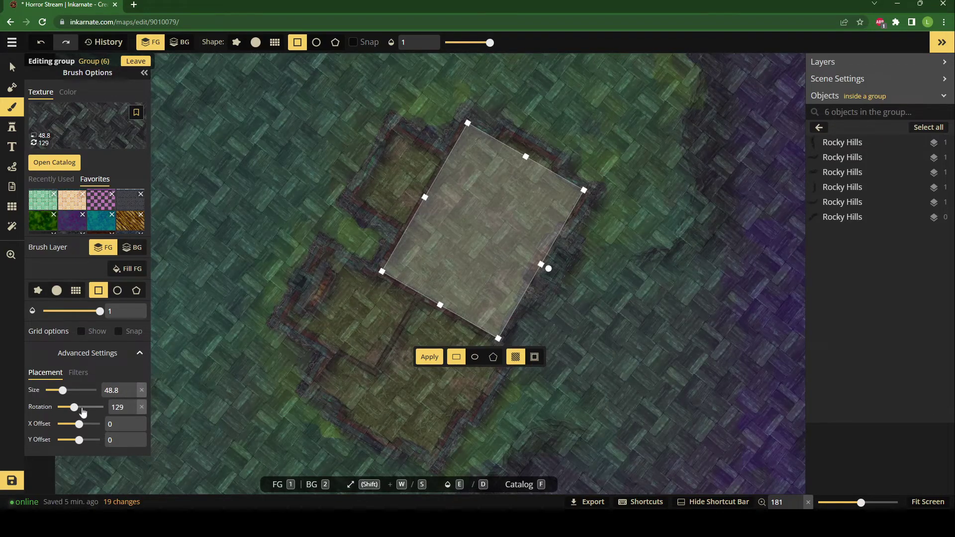
left_click_drag(91, 407, 66, 407)
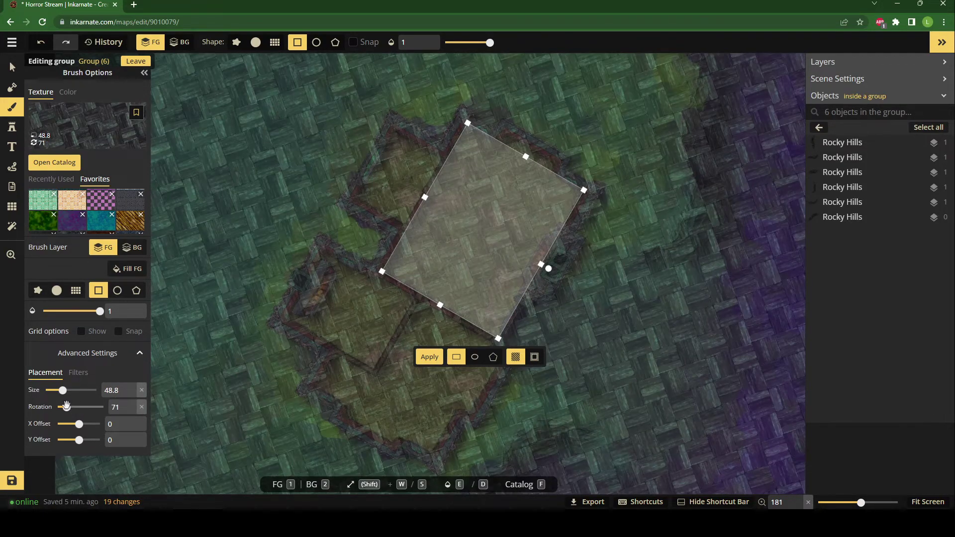
left_click(132, 411)
left_click(131, 411)
left_click(131, 411)
left_click(131, 411)
left_click(132, 411)
left_click(131, 411)
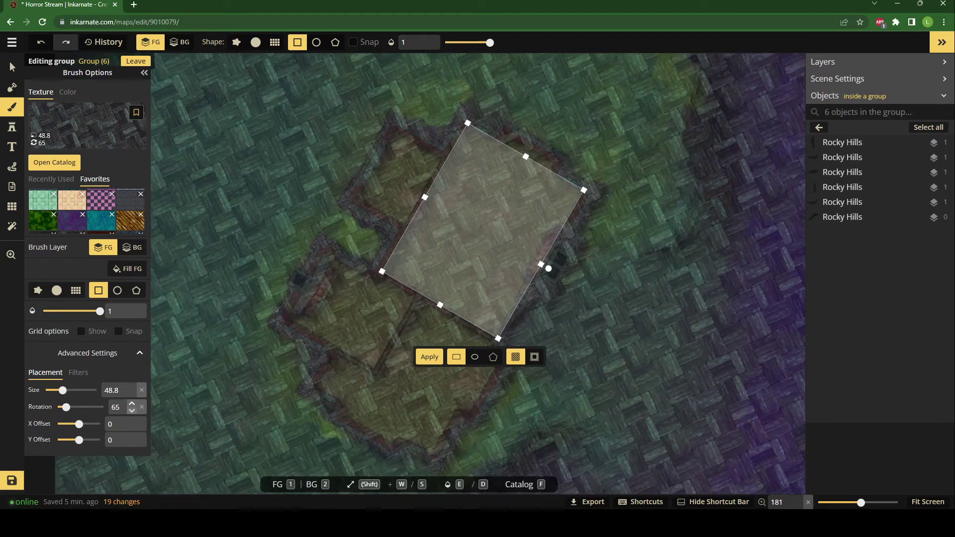
left_click(131, 411)
left_click(132, 410)
left_click(132, 411)
left_click(131, 411)
left_click(132, 411)
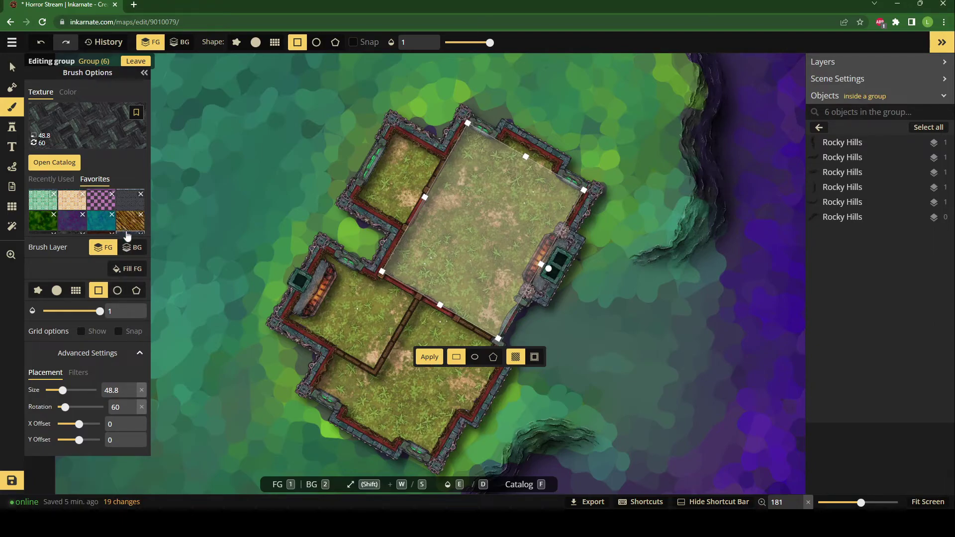
Step: Fill the whole foreground floor of the house with the rotated dark parquet texture and return to the Select tool
left_click(127, 269)
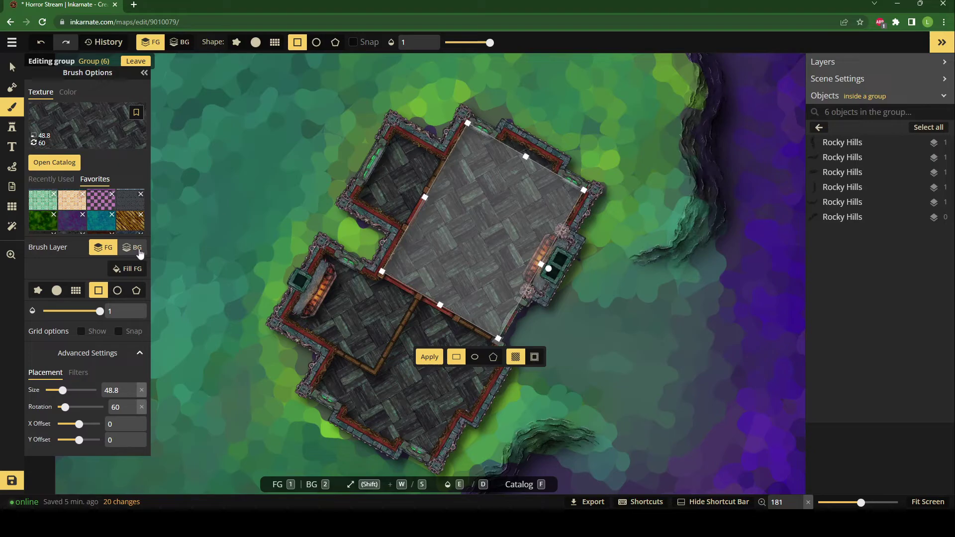
left_click(11, 63)
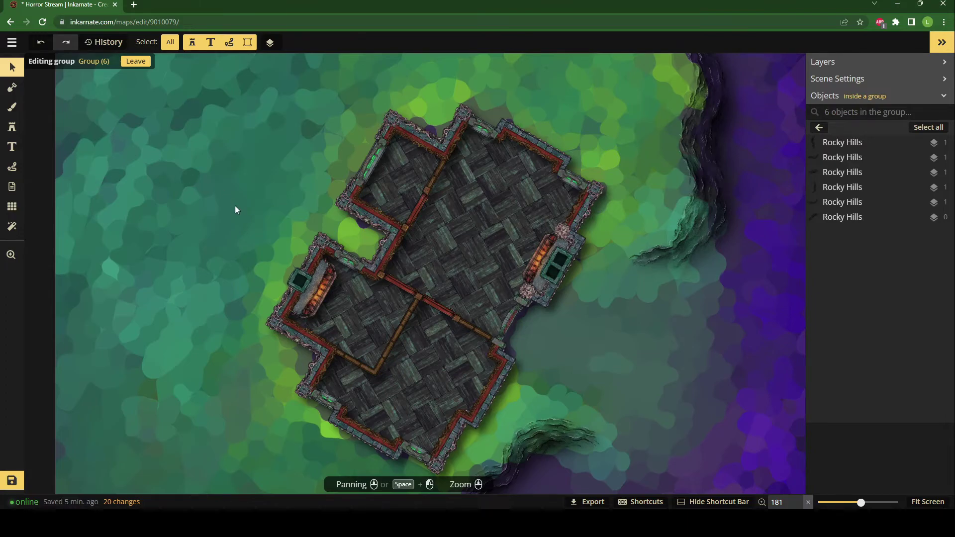
scroll(369, 268, "down", 4)
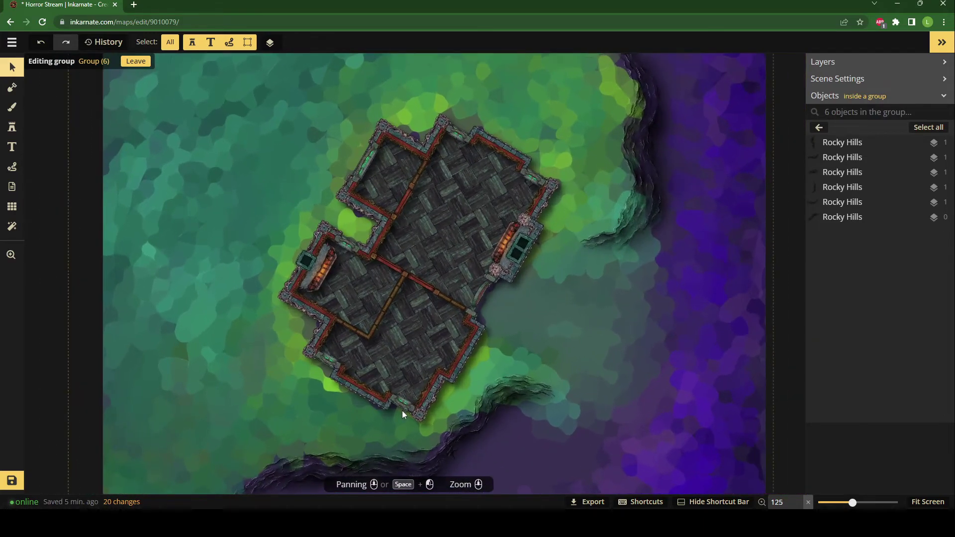
scroll(402, 411, "up", 1)
scroll(405, 99, "up", 5)
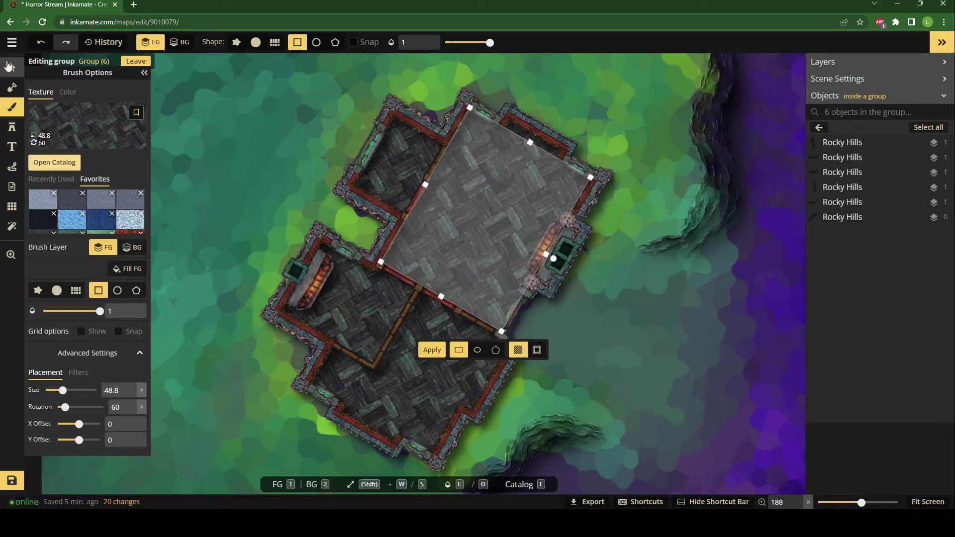
left_click(10, 67)
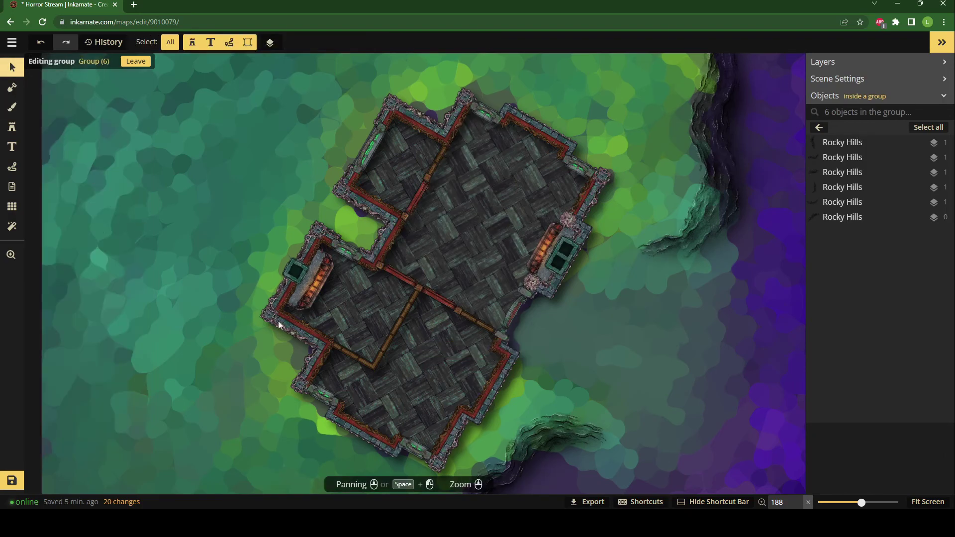
Step: Save the battlemap with the house's new parquet floor
left_click(918, 503)
scroll(635, 411, "down", 6)
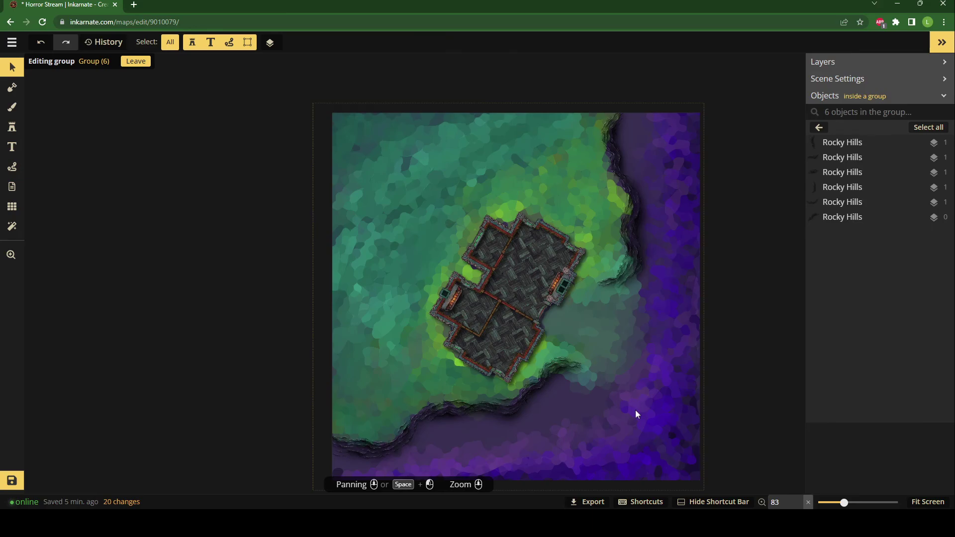
key("ctrl+s")
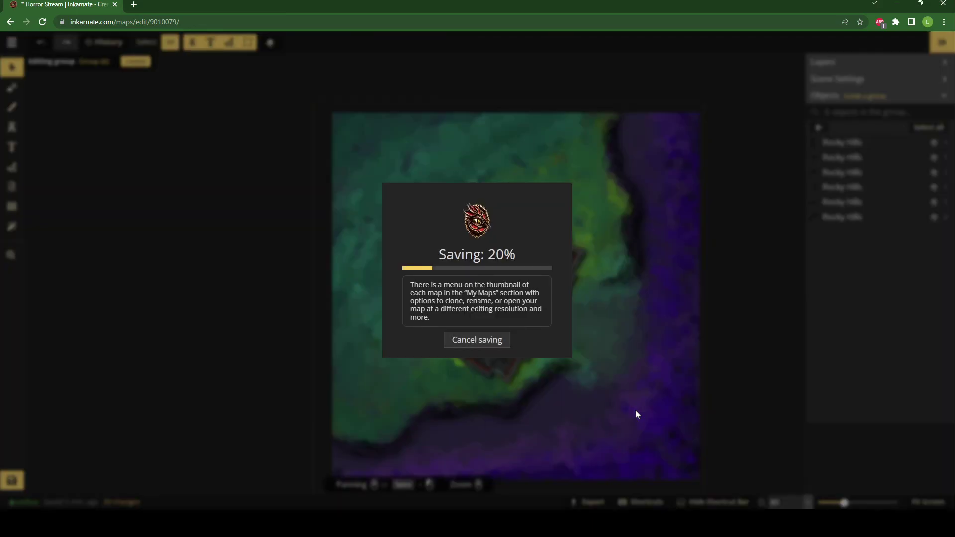